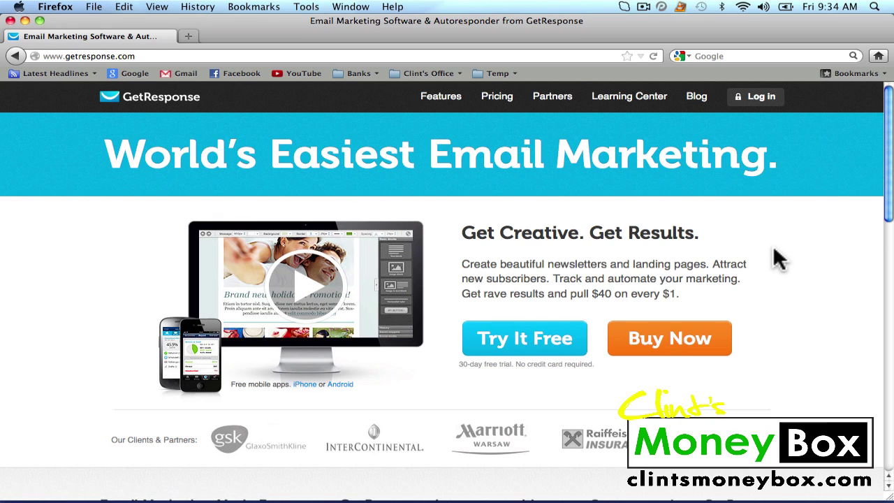
# Sign in to GetResponse using the saved login suggestion and the account password.
pyautogui.click(763, 109)
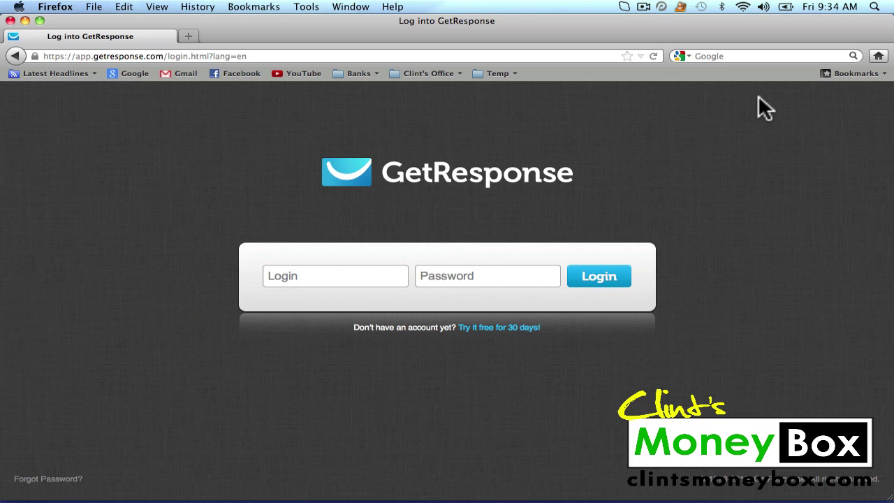
pyautogui.click(341, 277)
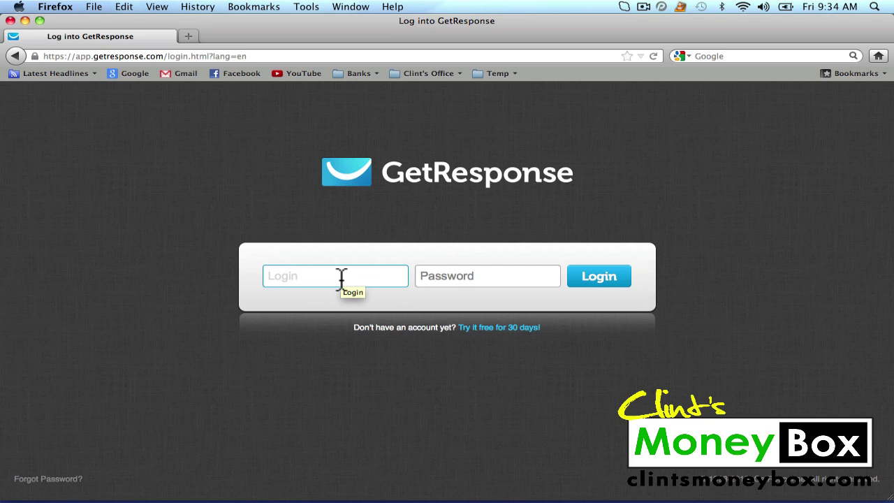
pyautogui.write('c')
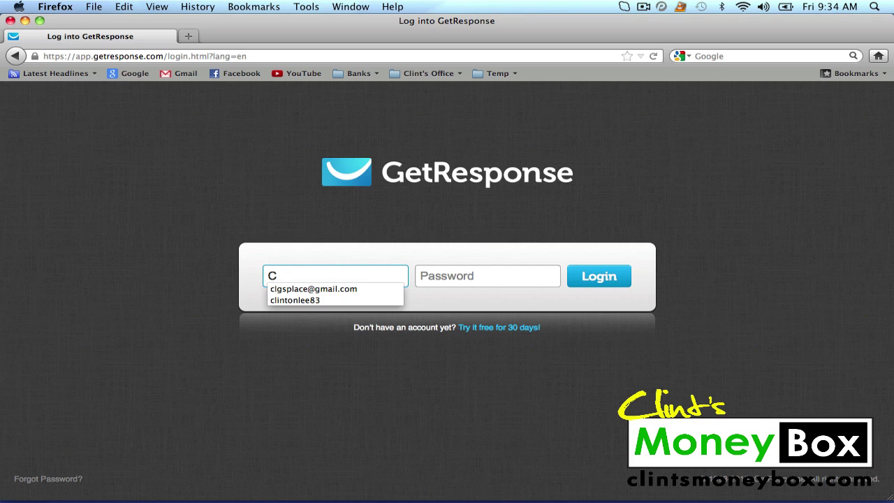
pyautogui.click(328, 300)
pyautogui.press('Tab')
pyautogui.write('*****')
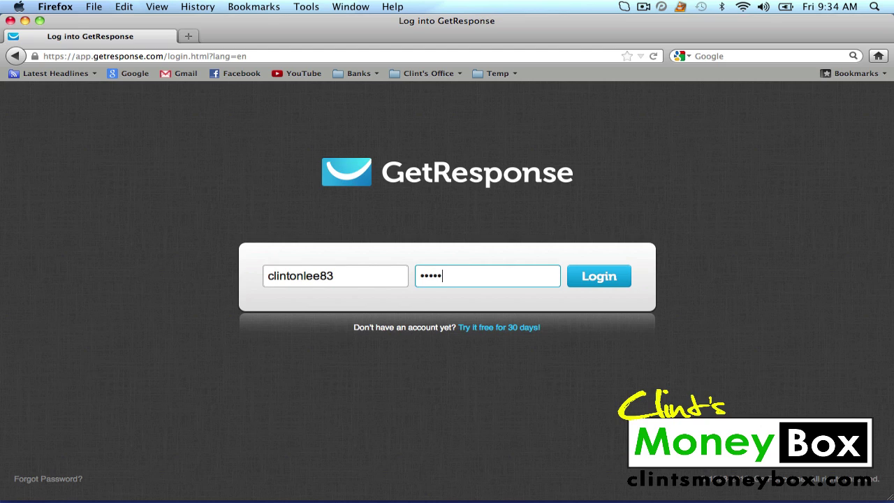
pyautogui.write('******************')
pyautogui.click(579, 279)
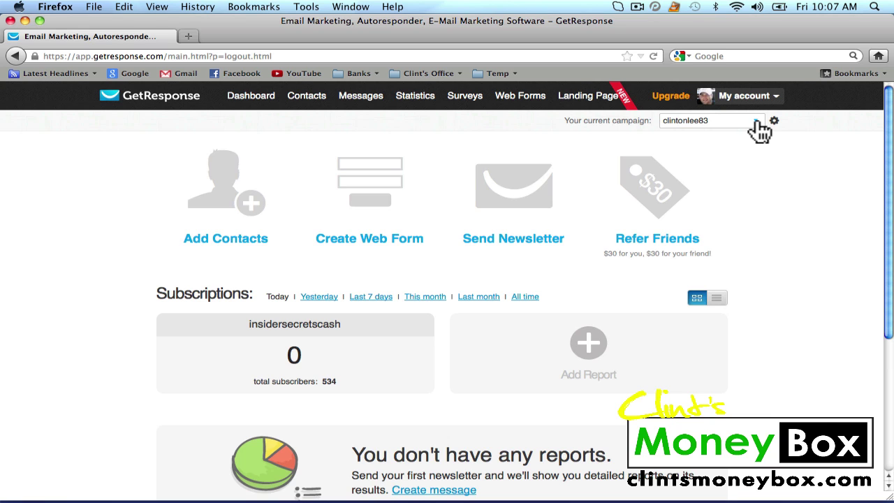
# Create a new campaign named 'clintsseotips' from the campaign list.
pyautogui.click(758, 121)
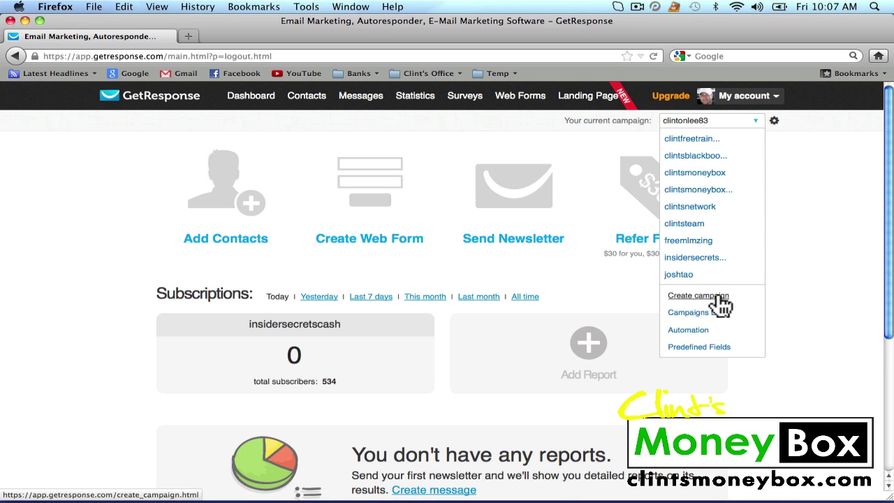
pyautogui.click(719, 297)
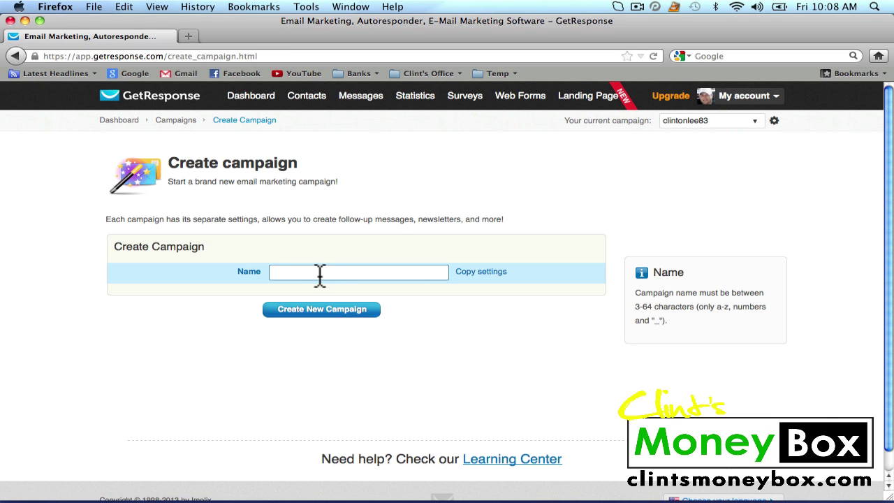
pyautogui.write('clintssep')
pyautogui.press('BackSpace')
pyautogui.write('otips')
pyautogui.click(312, 311)
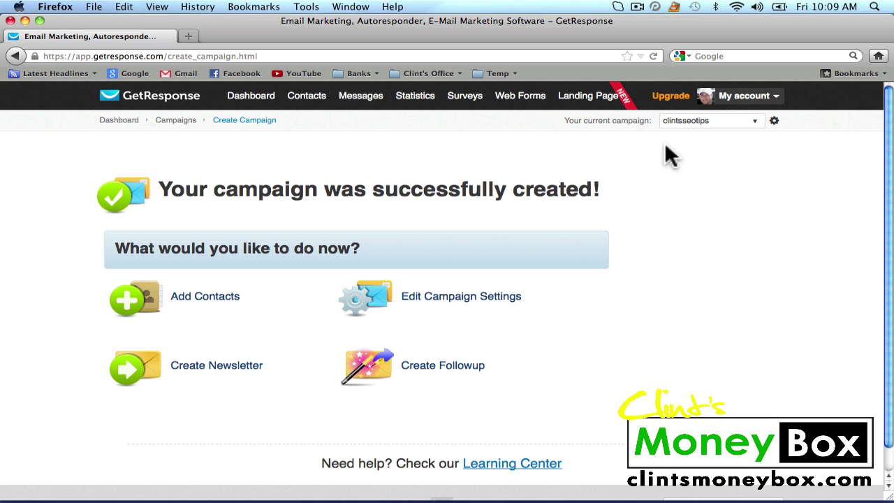
# Uncheck confirmed opt-in for email and web subscriptions in Permission settings, then return to the dashboard.
pyautogui.click(774, 122)
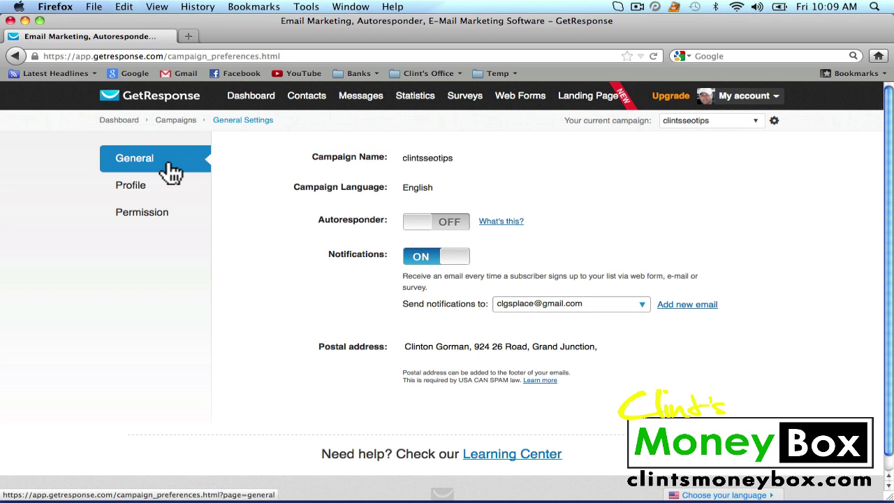
pyautogui.click(147, 213)
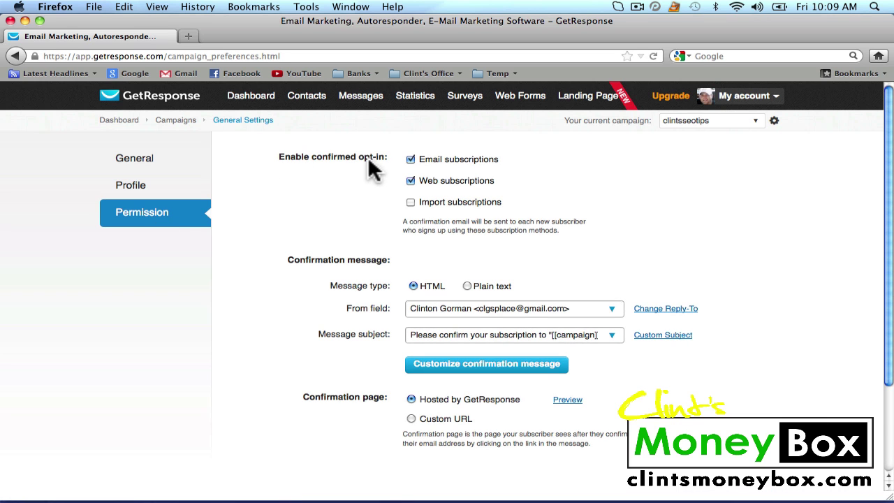
pyautogui.click(411, 159)
pyautogui.click(411, 180)
pyautogui.click(260, 98)
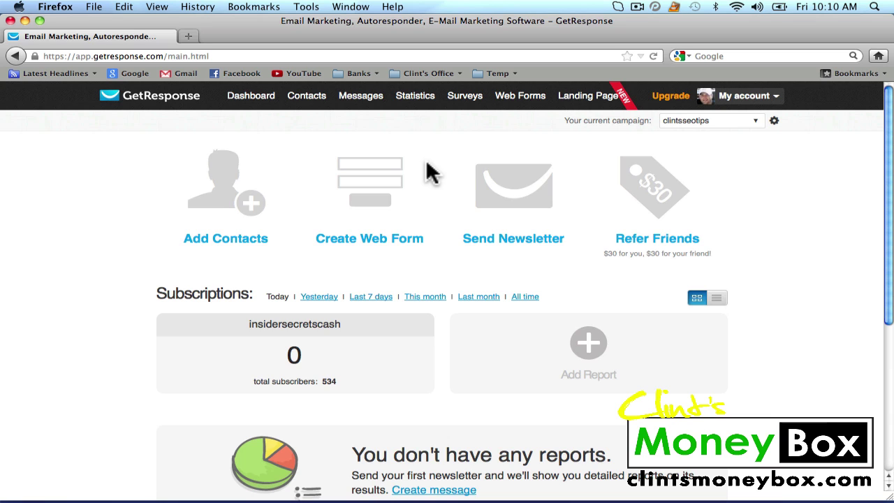
# Start a new follow-up message in the previous version of the editor.
pyautogui.moveTo(366, 98)
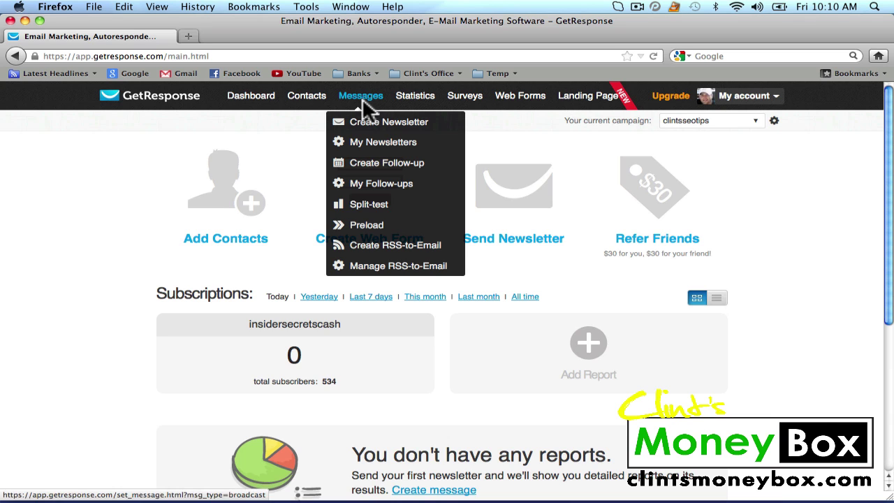
pyautogui.click(383, 172)
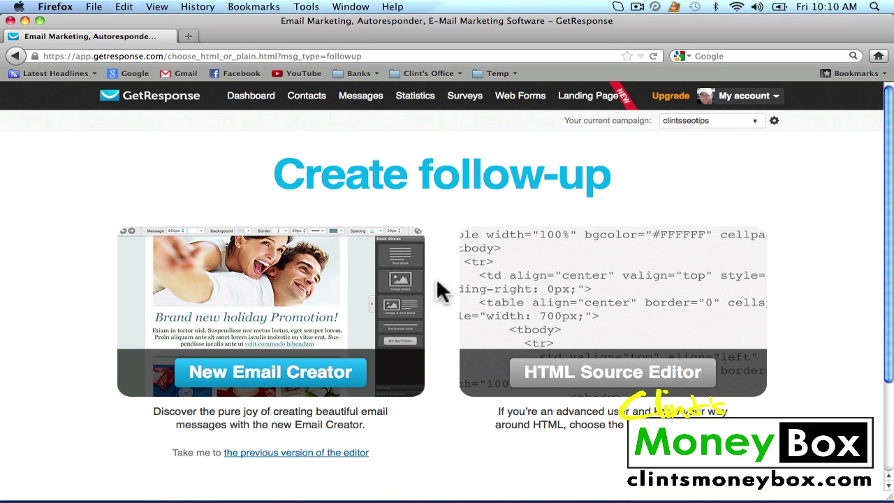
pyautogui.scroll(-2, 438, 289)
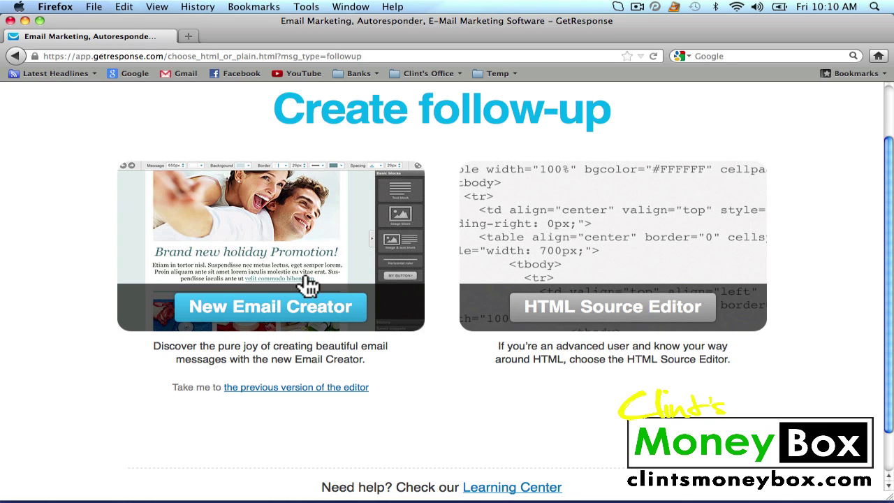
pyautogui.click(306, 389)
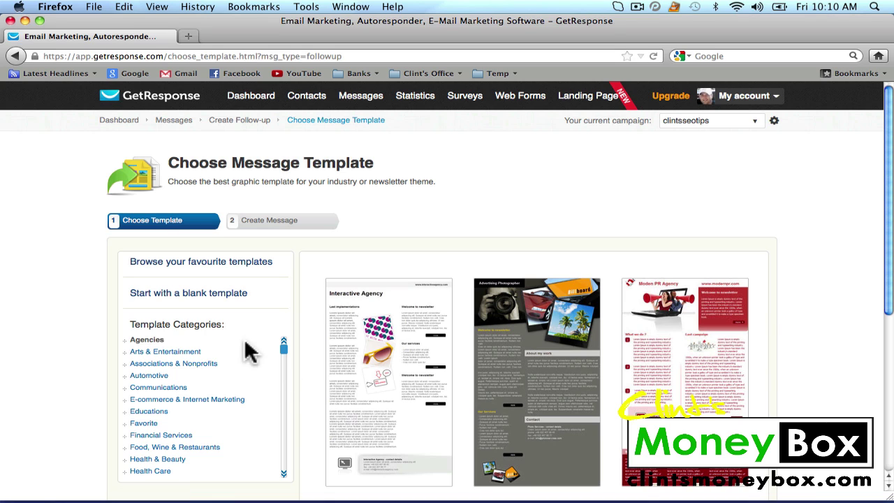
# Start a blank-template follow-up with the delay set to 0 days after sign-up.
pyautogui.click(194, 301)
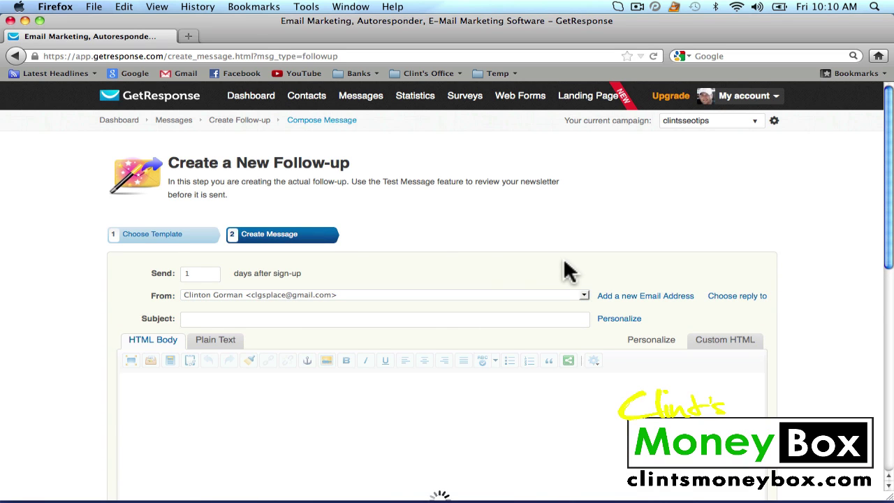
pyautogui.click(193, 273)
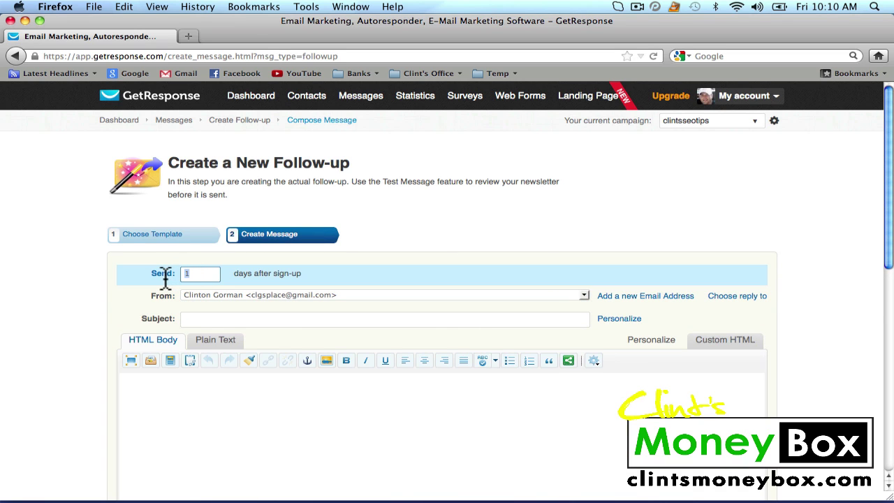
pyautogui.press('BackSpace')
pyautogui.write('0')
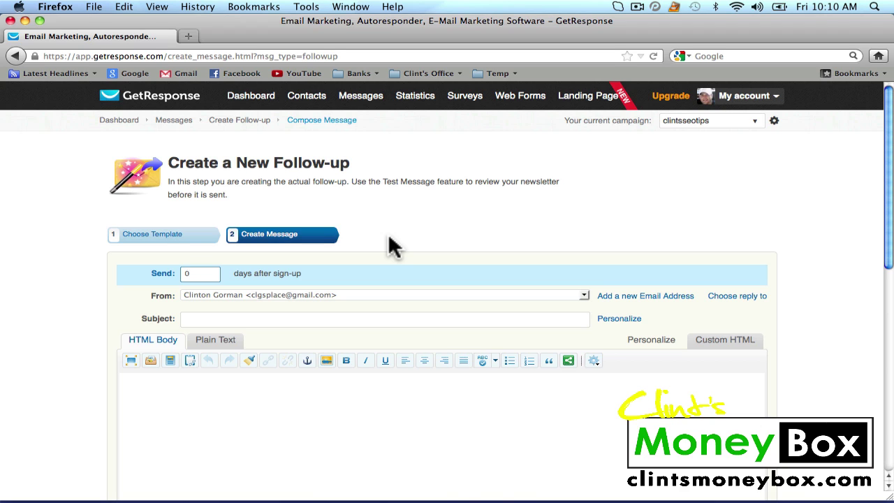
pyautogui.press('BackSpace')
pyautogui.write('1')
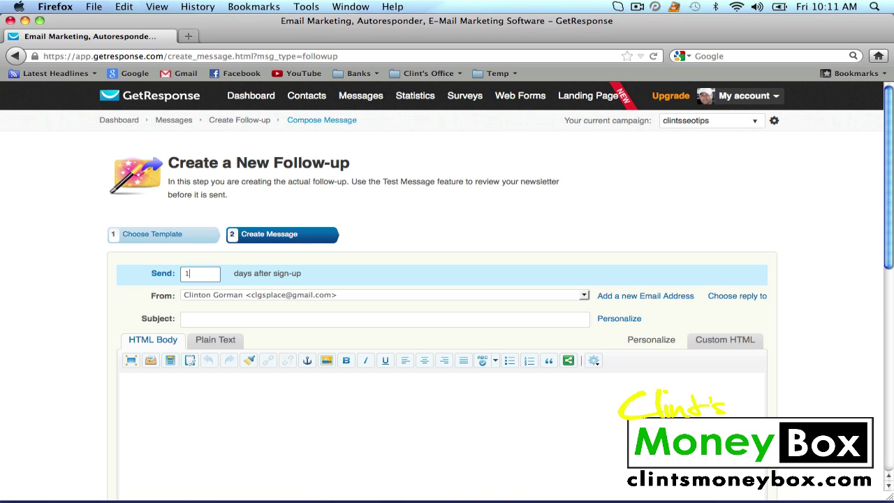
pyautogui.press('BackSpace')
pyautogui.write('0')
# Choose the alternate sender address and enter the subject 'Clints SEO Tips'.
pyautogui.click(584, 294)
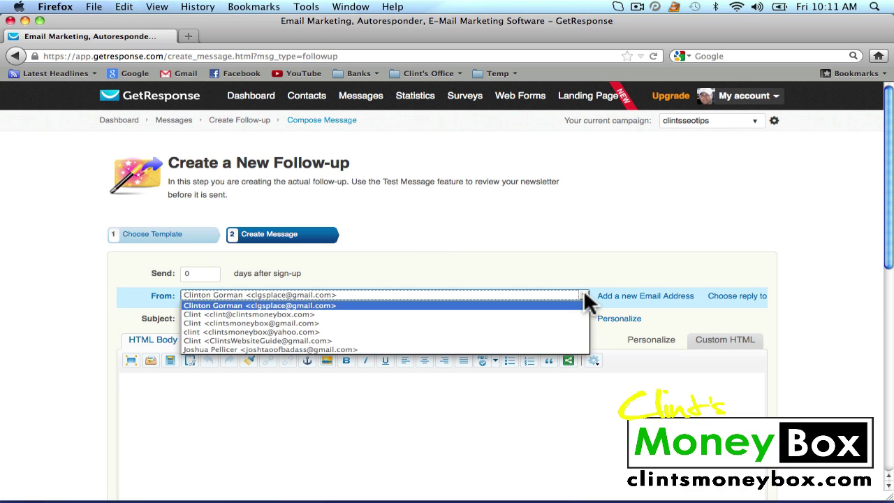
pyautogui.click(571, 314)
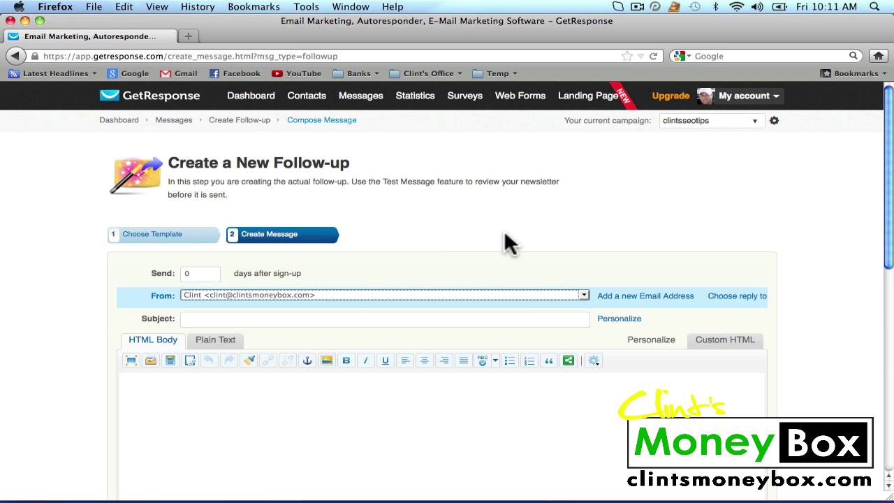
pyautogui.click(312, 320)
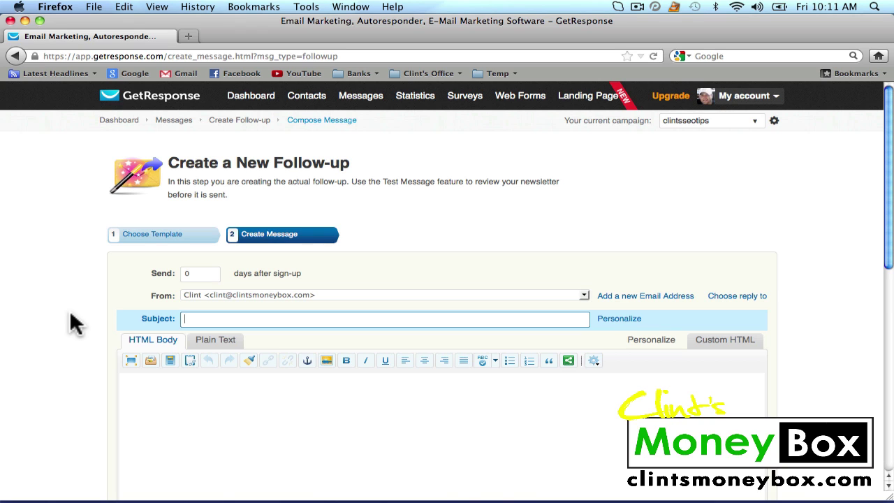
pyautogui.write('S')
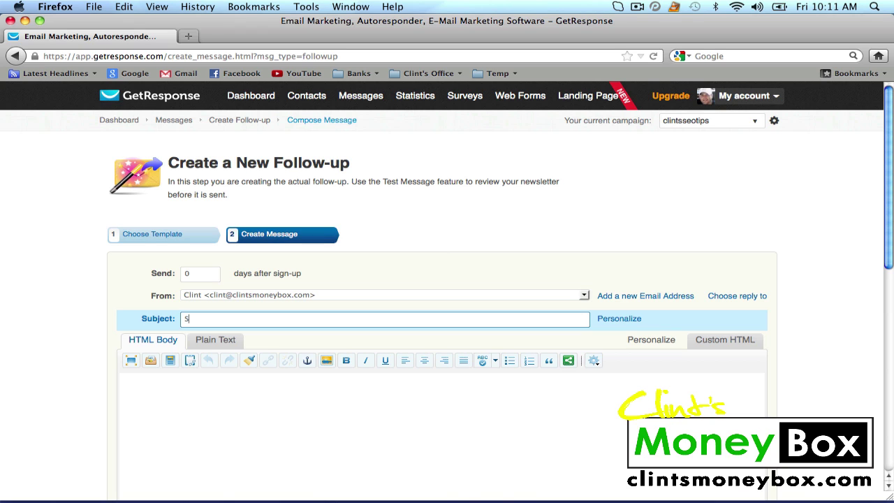
pyautogui.press('BackSpace')
pyautogui.write('Clints SEO Tips')
# Paste the prepared SEO tips email into the HTML body and save the follow-up.
pyautogui.scroll(-3, 534, 245)
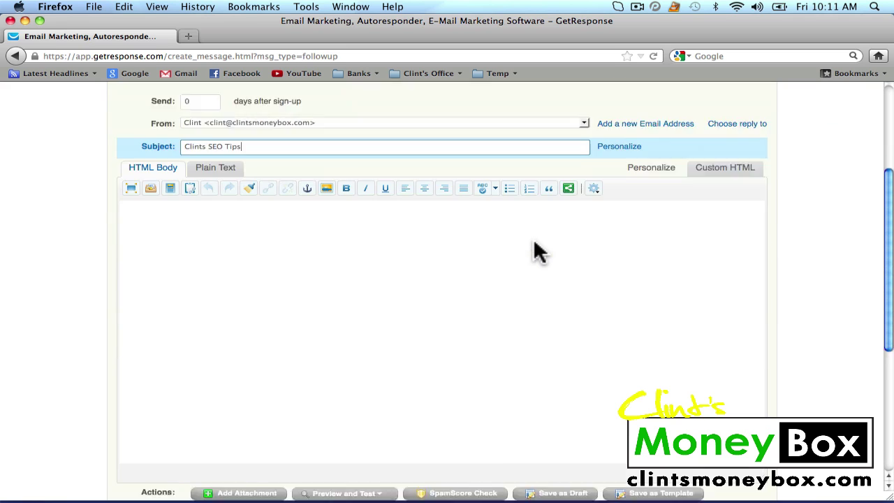
pyautogui.click(189, 186)
pyautogui.rightClick(189, 186)
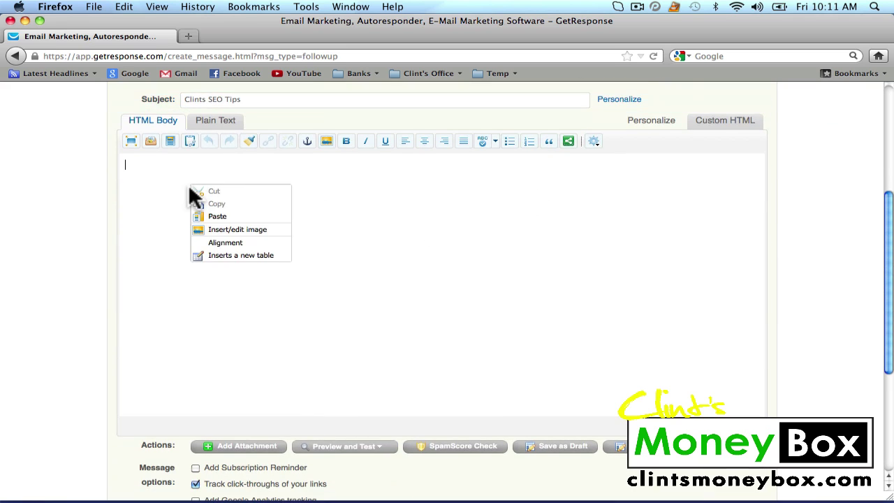
pyautogui.click(151, 184)
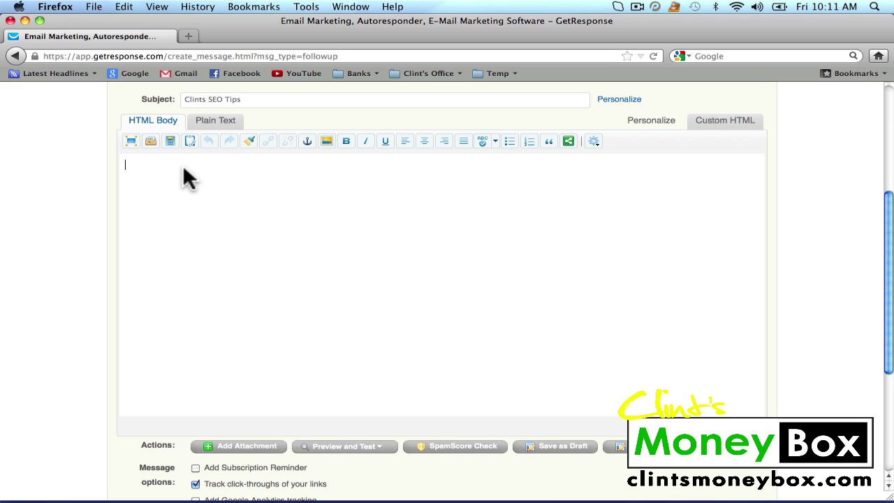
pyautogui.press('super+v')
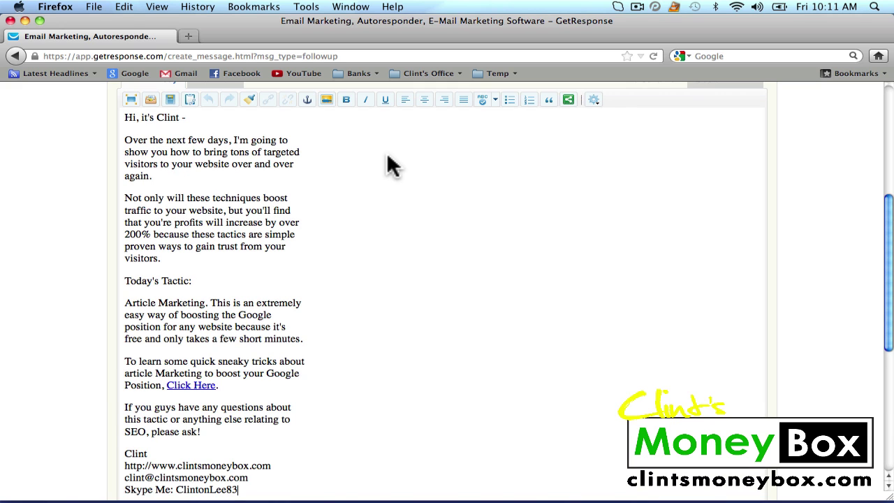
pyautogui.scroll(-4, 364, 163)
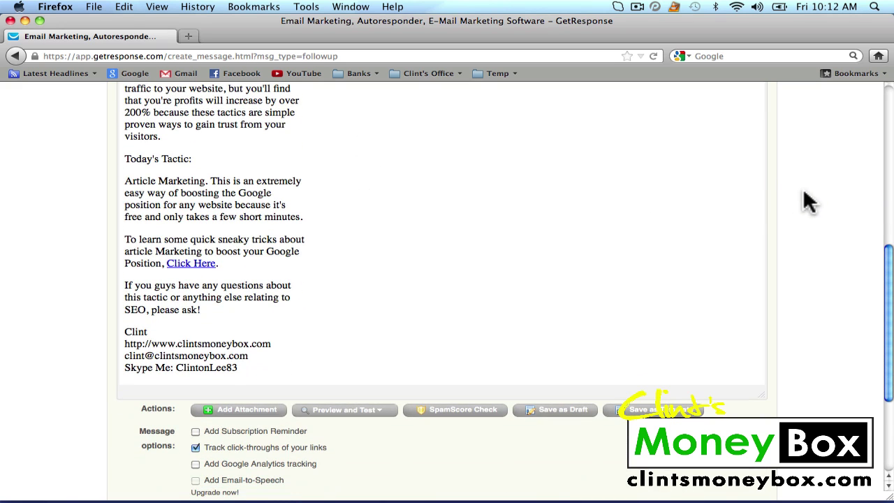
pyautogui.scroll(-3, 805, 201)
pyautogui.scroll(-1, 807, 200)
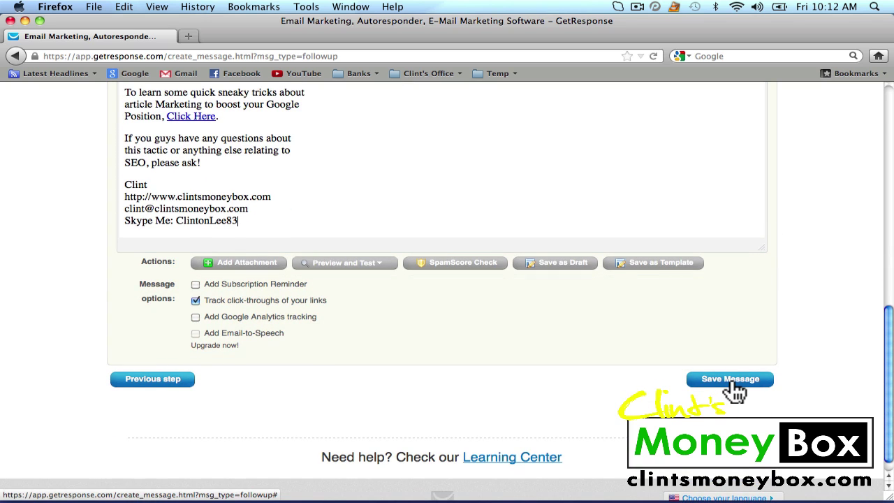
pyautogui.click(735, 392)
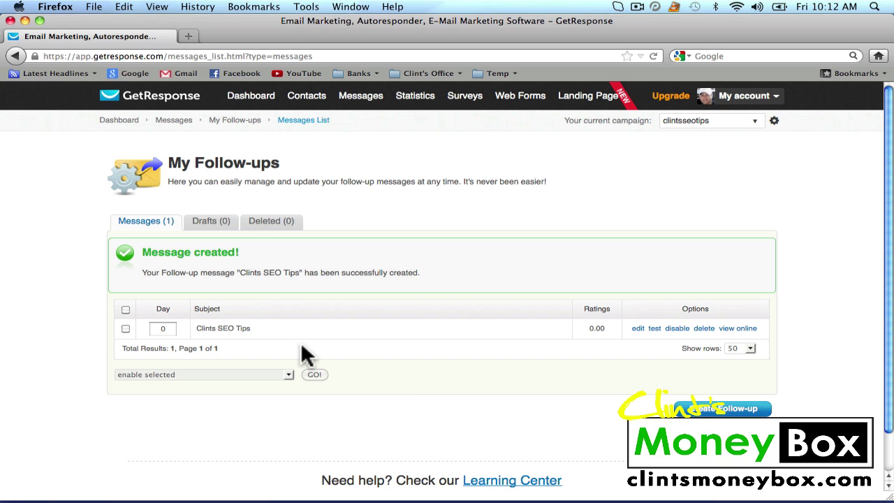
# Start a blank day-1 follow-up from the alternate sender, subject 'Clints SEO Tips: Day 2'.
pyautogui.click(709, 411)
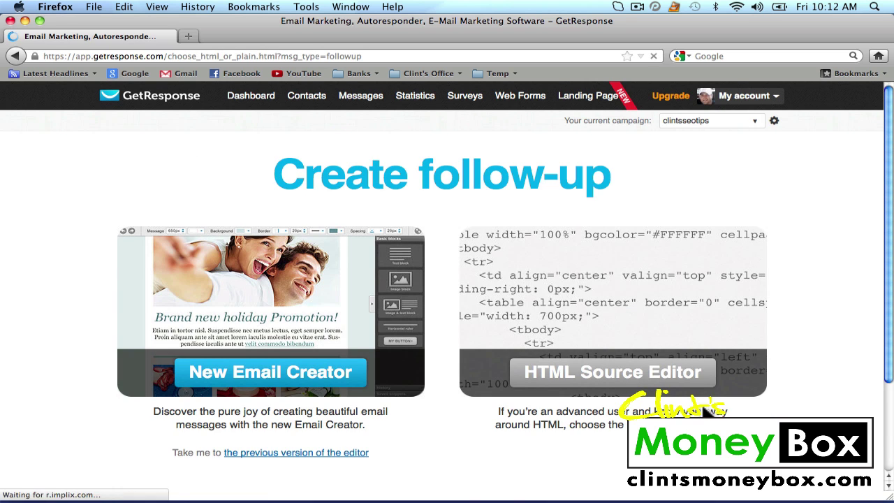
pyautogui.click(310, 454)
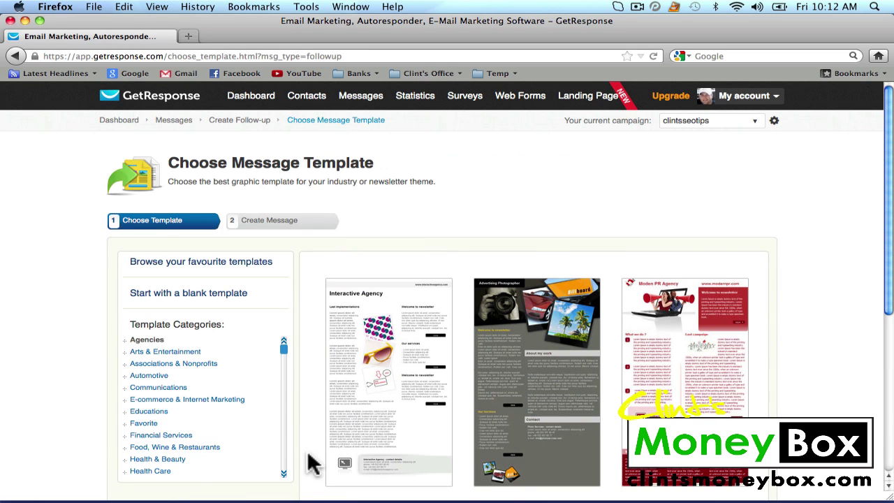
pyautogui.click(213, 299)
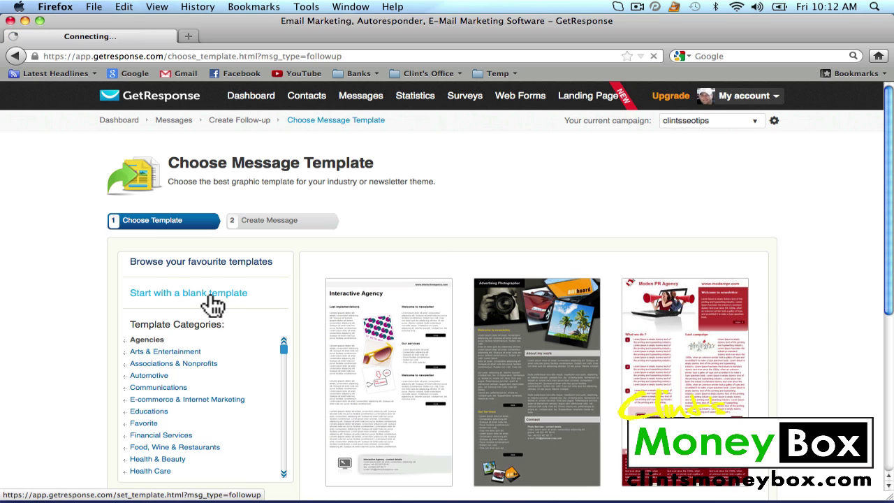
pyautogui.click(195, 274)
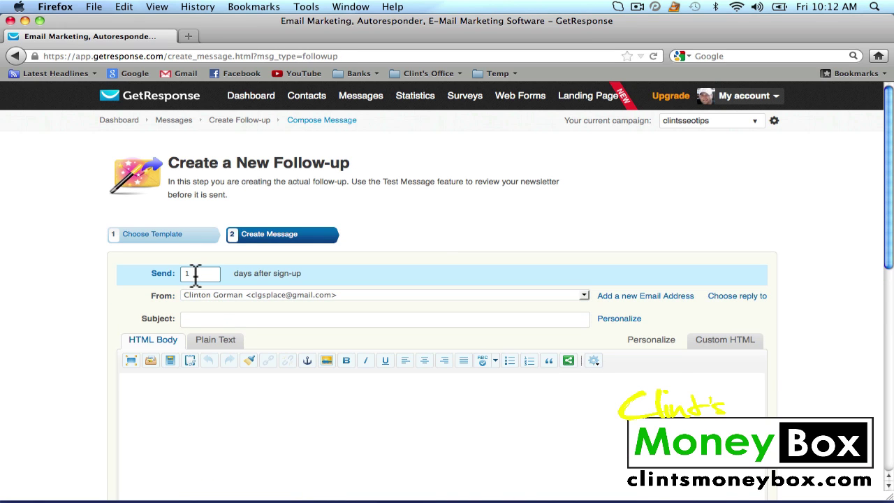
pyautogui.click(584, 295)
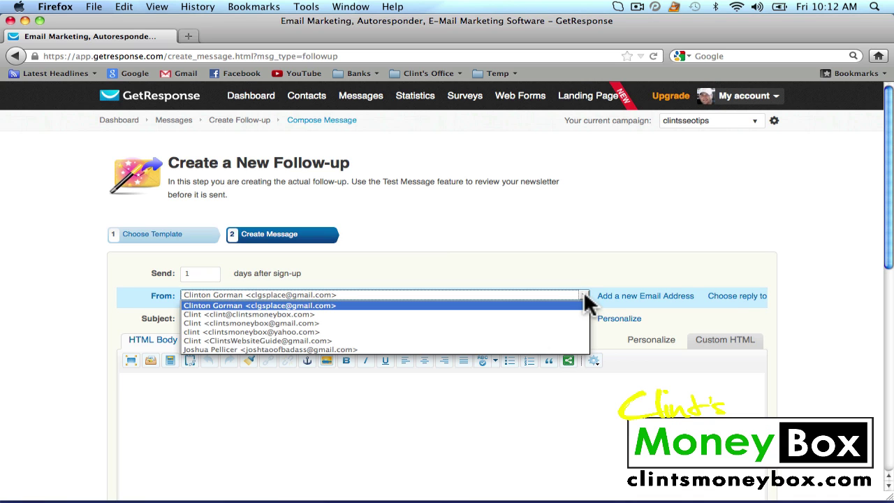
pyautogui.click(575, 314)
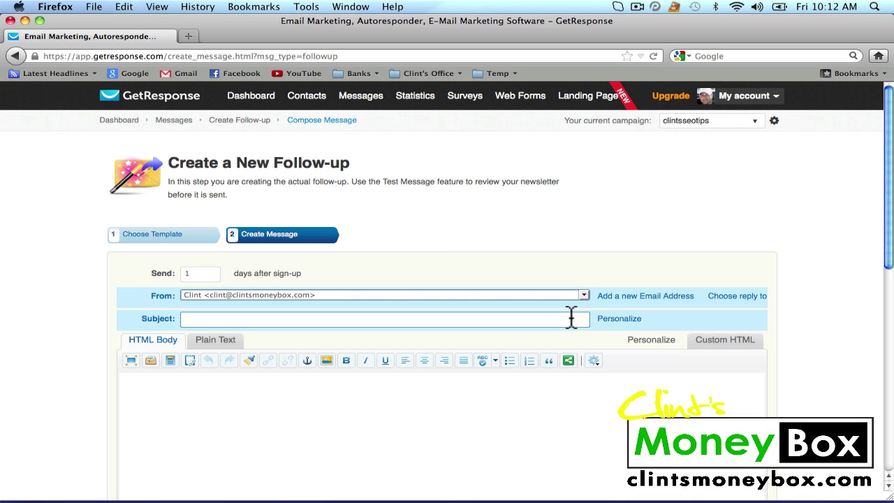
pyautogui.click(501, 320)
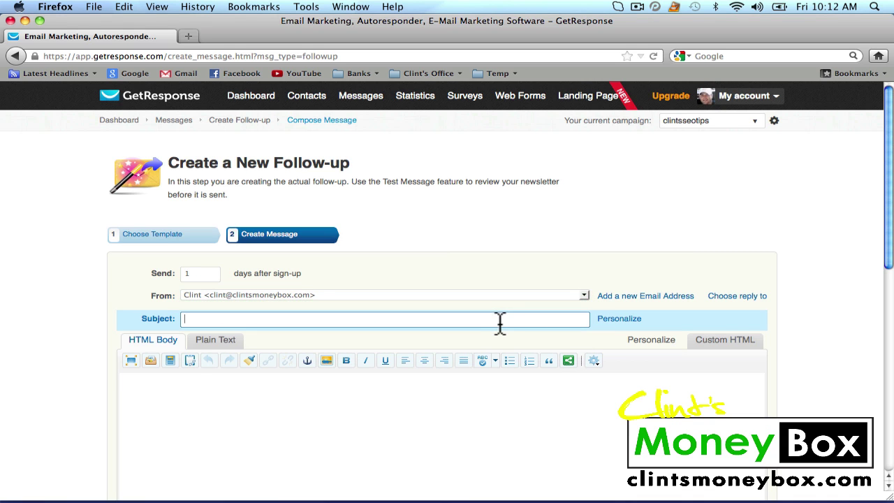
pyautogui.write('Clints SEO Tips: Day 2')
# Paste the article-marketing tips email into the body and save the follow-up.
pyautogui.click(401, 404)
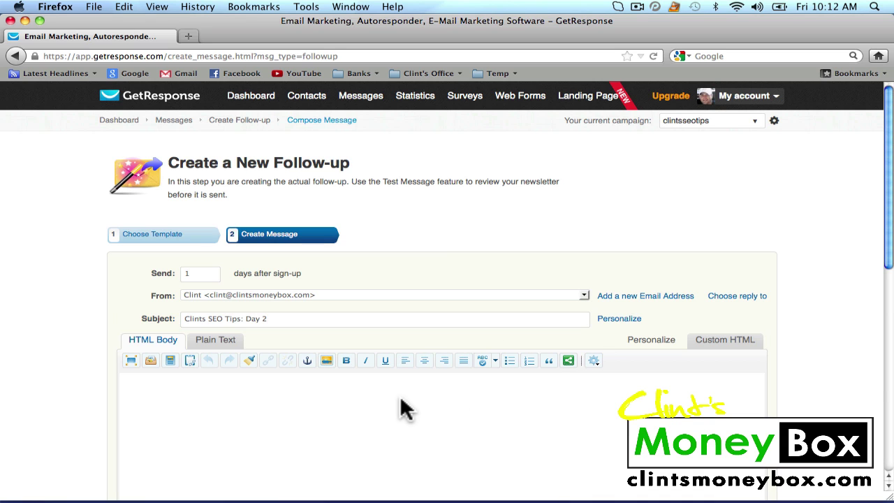
pyautogui.press('super+v')
pyautogui.scroll(-5, 442, 171)
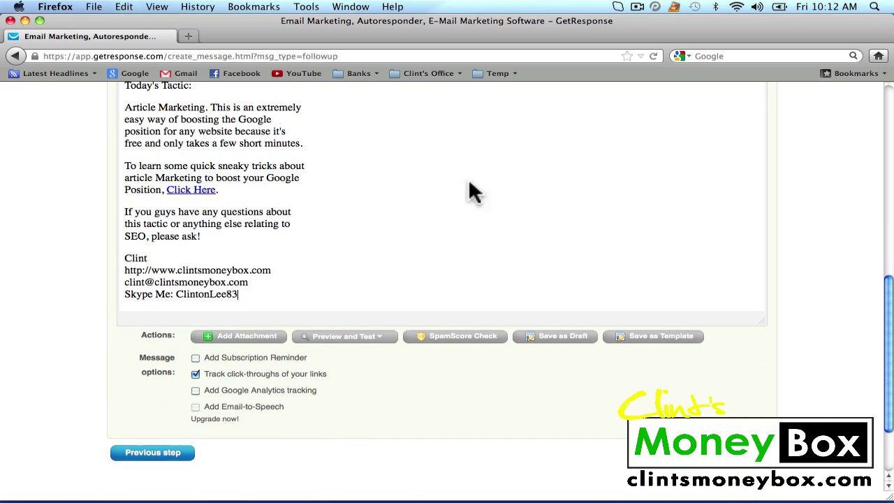
pyautogui.click(743, 473)
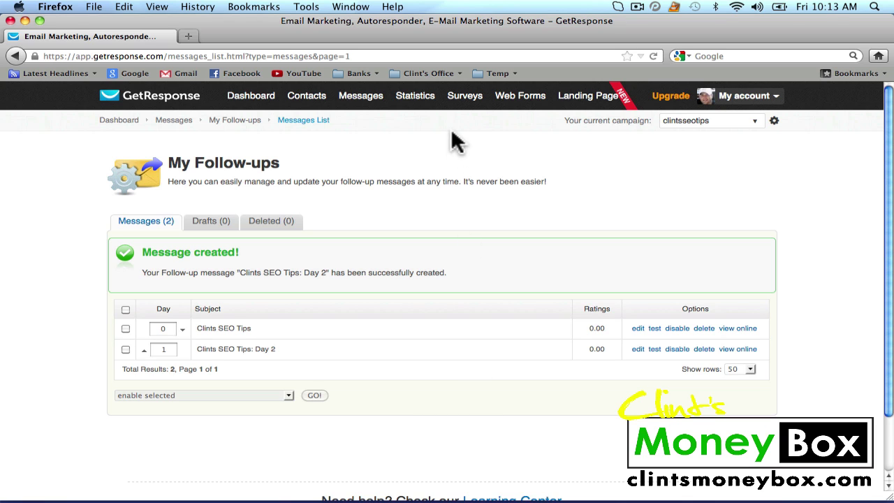
pyautogui.moveTo(450, 97)
pyautogui.moveTo(508, 95)
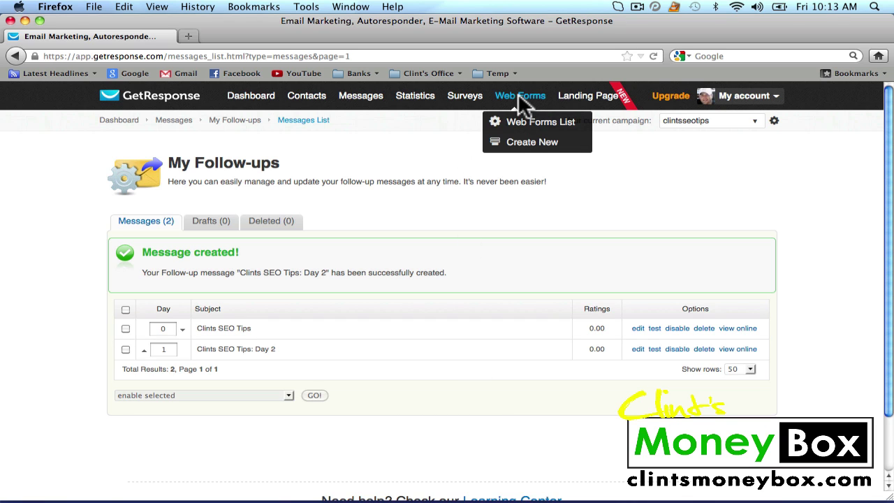
# Create a new web form and apply the Default template from its preview.
pyautogui.click(528, 148)
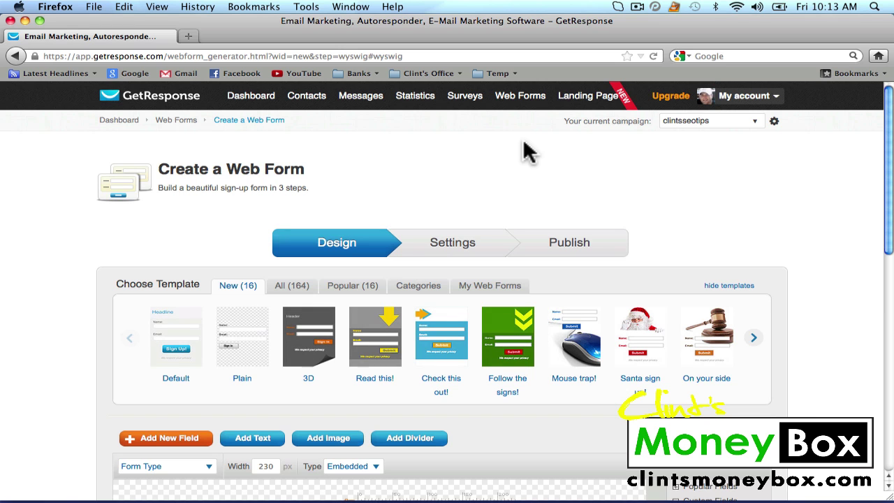
pyautogui.click(187, 338)
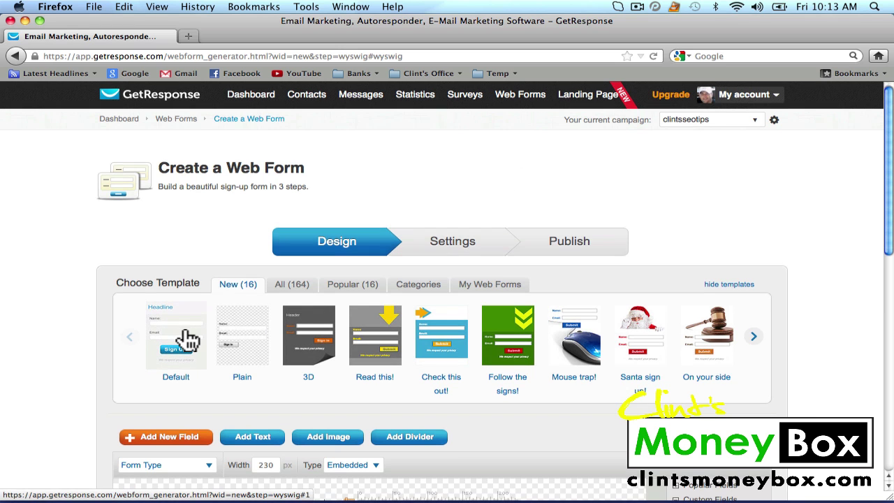
pyautogui.click(255, 341)
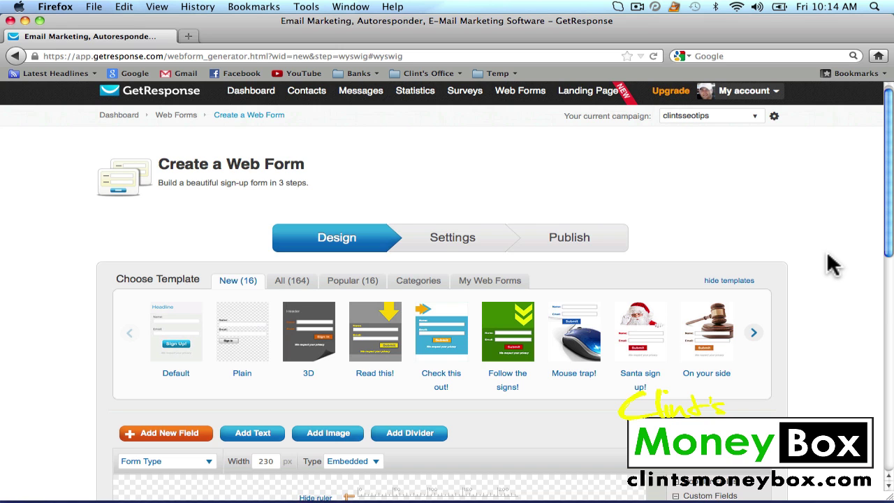
pyautogui.scroll(-2, 831, 264)
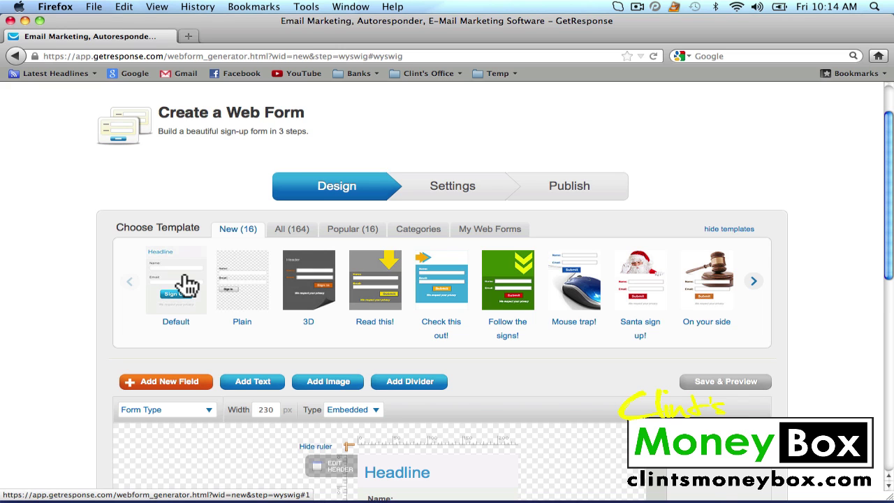
pyautogui.click(188, 285)
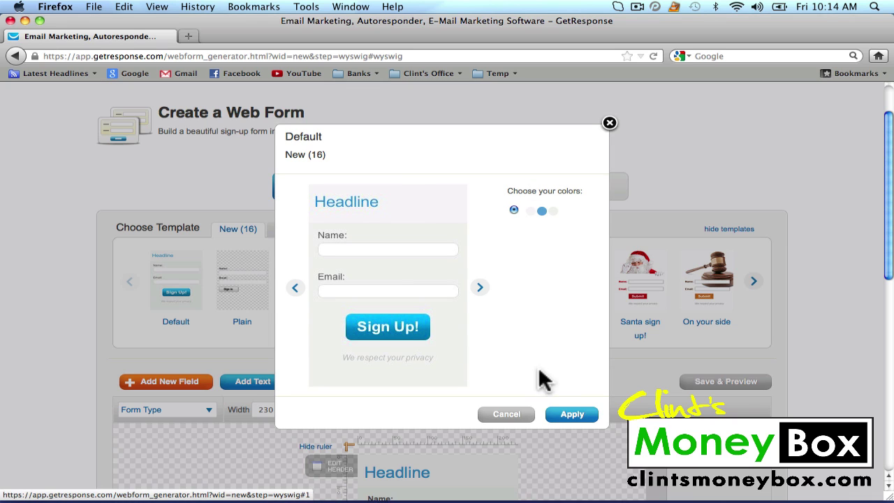
pyautogui.click(572, 414)
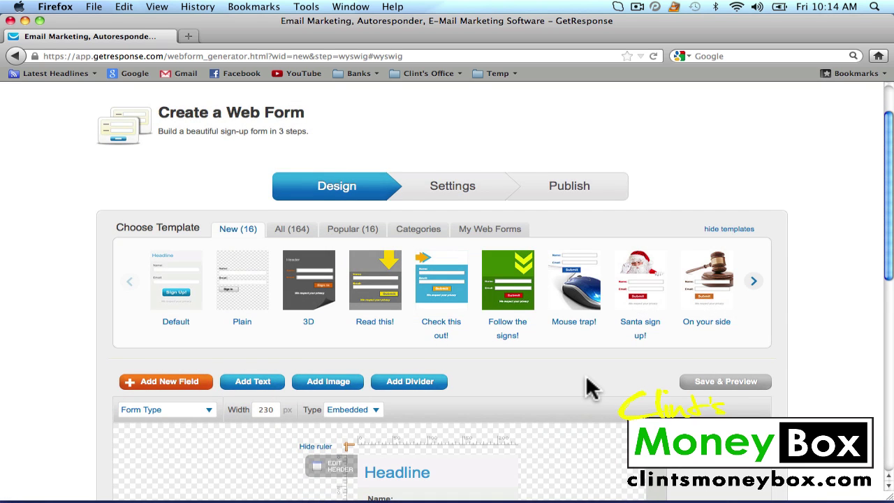
pyautogui.scroll(-5, 579, 405)
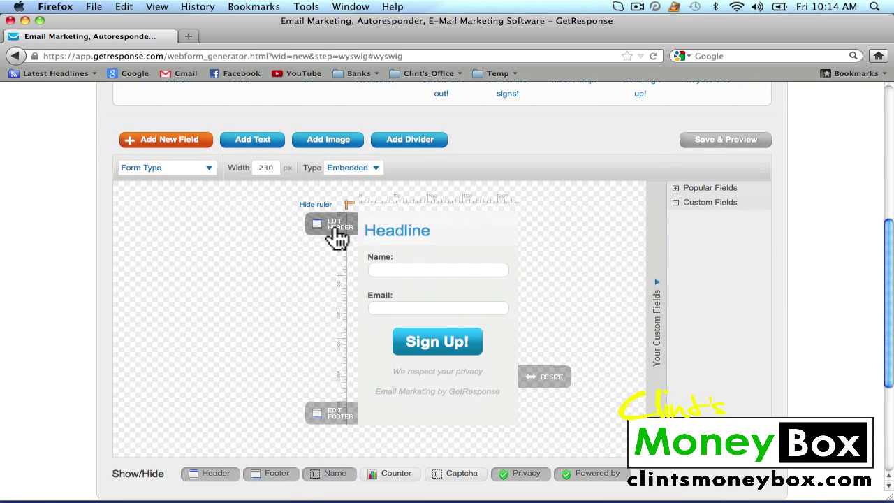
# Replace the form headline with 'Free SEO Tips', centred.
pyautogui.click(338, 229)
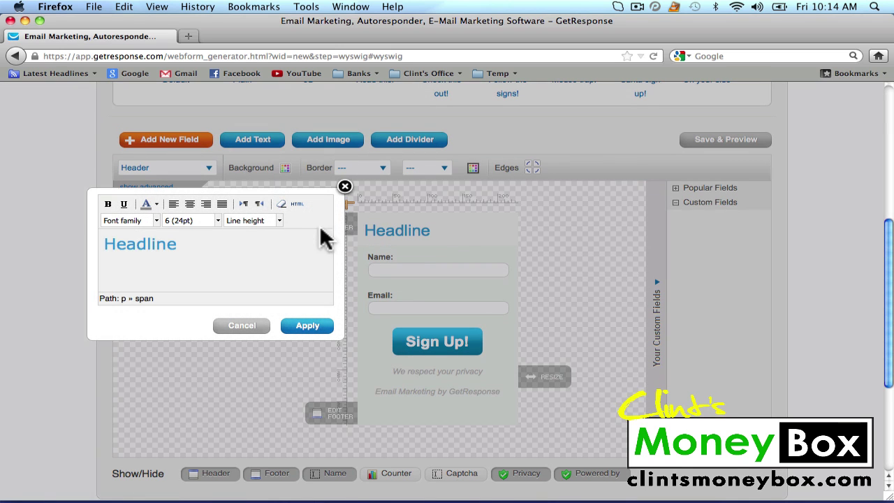
pyautogui.moveTo(146, 247); pyautogui.dragTo(76, 252)
pyautogui.write('F')
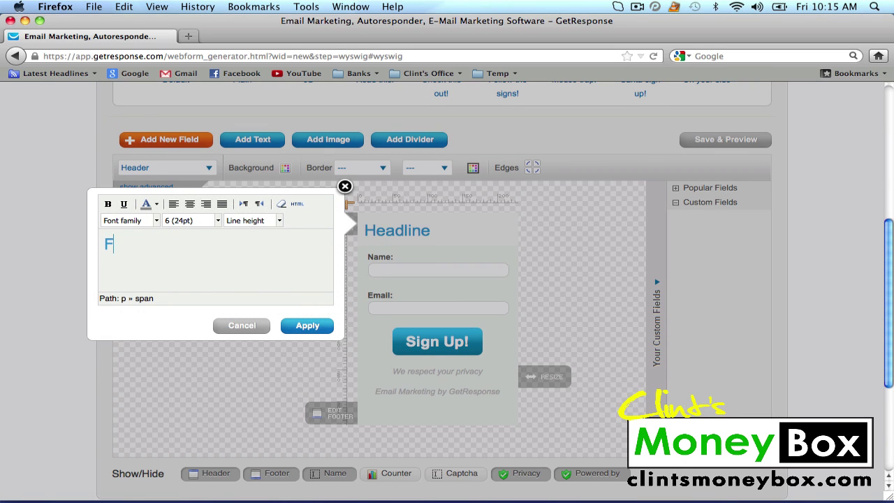
pyautogui.write('ree SEO ')
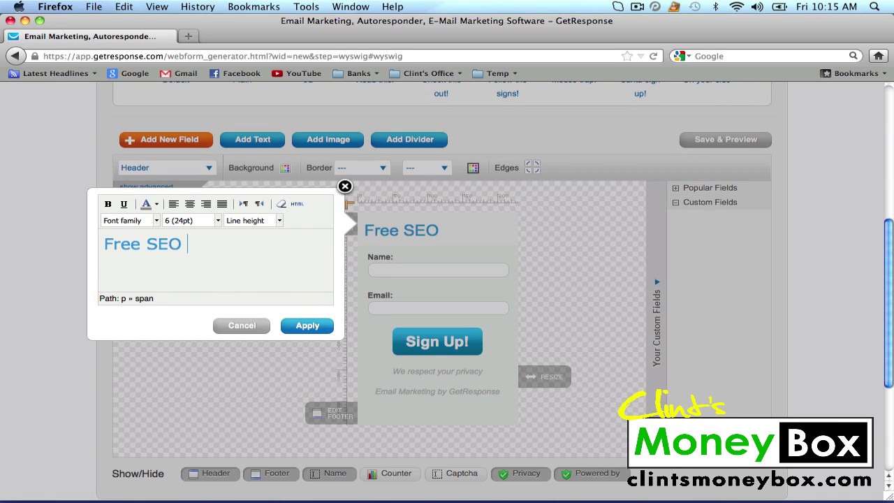
pyautogui.write('Tips')
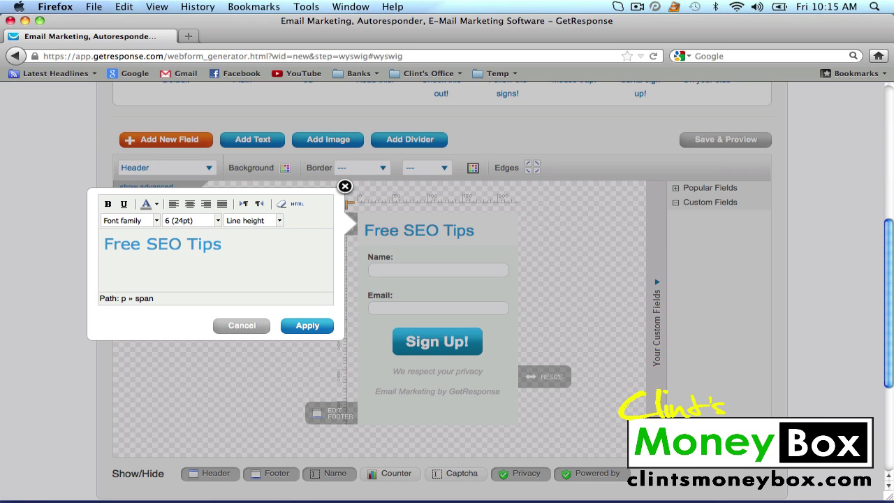
pyautogui.moveTo(234, 244); pyautogui.dragTo(106, 248)
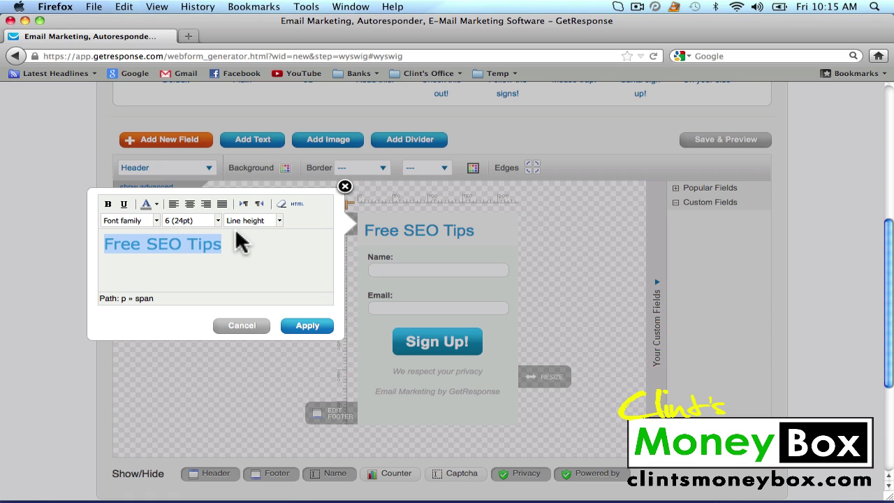
pyautogui.click(189, 203)
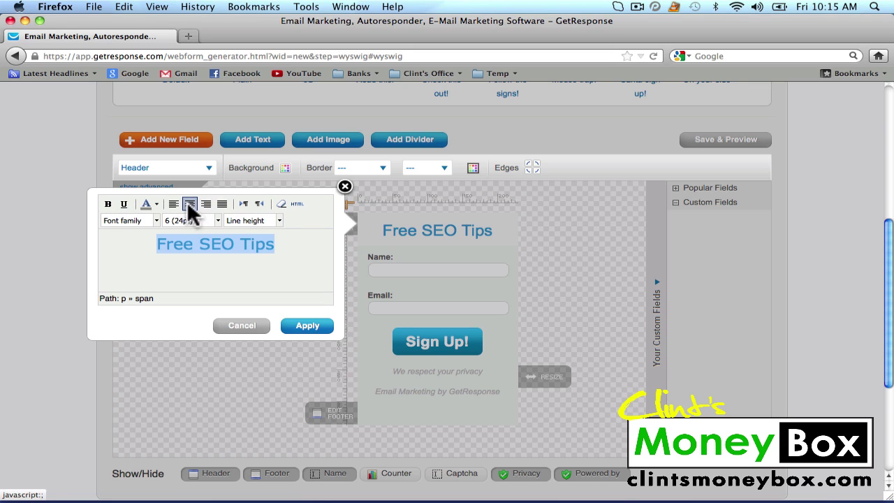
pyautogui.click(157, 220)
pyautogui.click(222, 280)
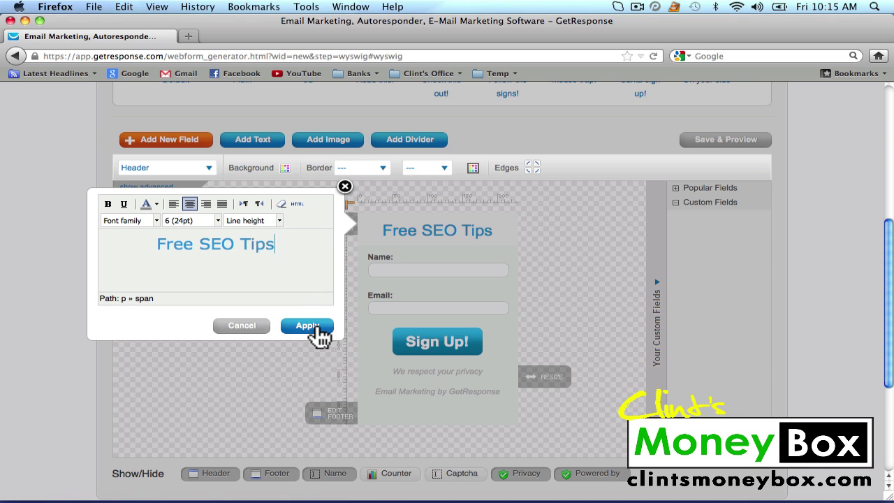
pyautogui.click(313, 327)
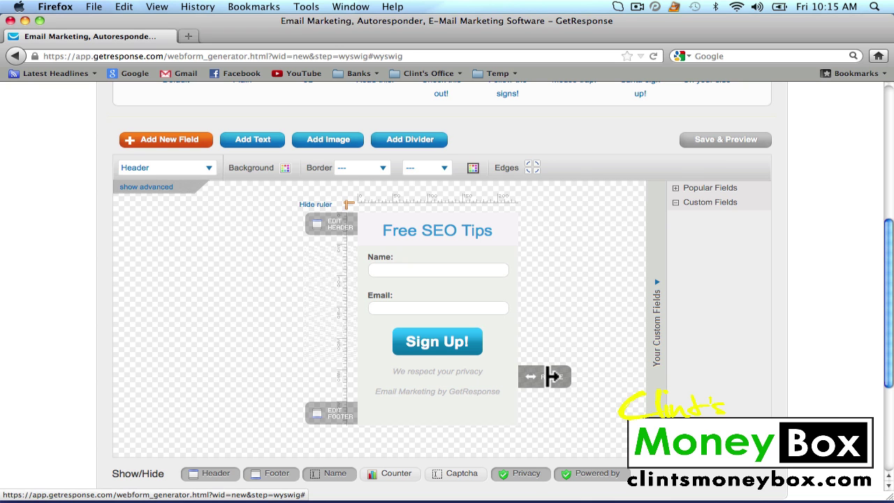
# Widen the form slightly to 237 px, leaving the footer text unchanged.
pyautogui.moveTo(552, 376)
pyautogui.mouseDown()
pyautogui.moveTo(601, 377)
pyautogui.moveTo(543, 377)
pyautogui.moveTo(558, 378)
pyautogui.mouseUp()
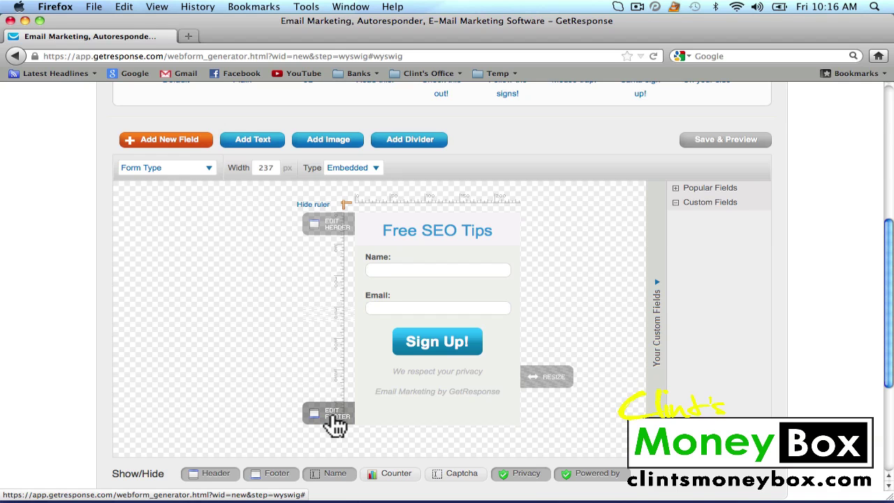
pyautogui.click(336, 421)
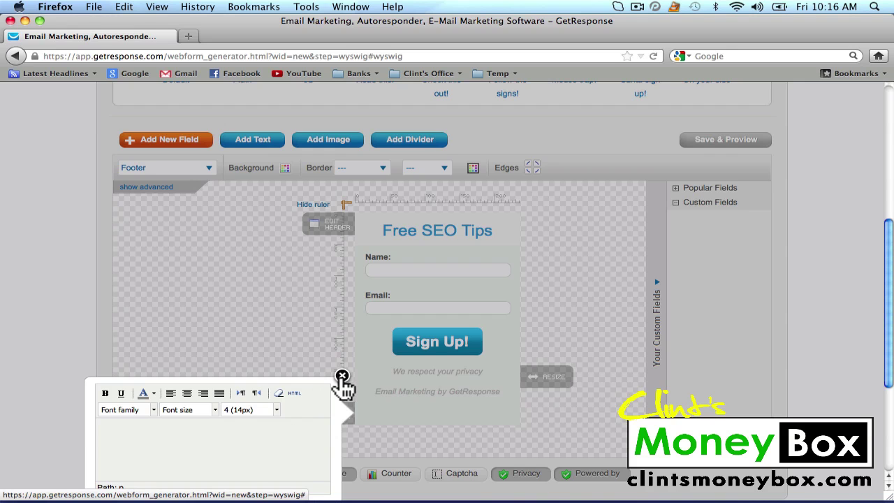
pyautogui.click(342, 377)
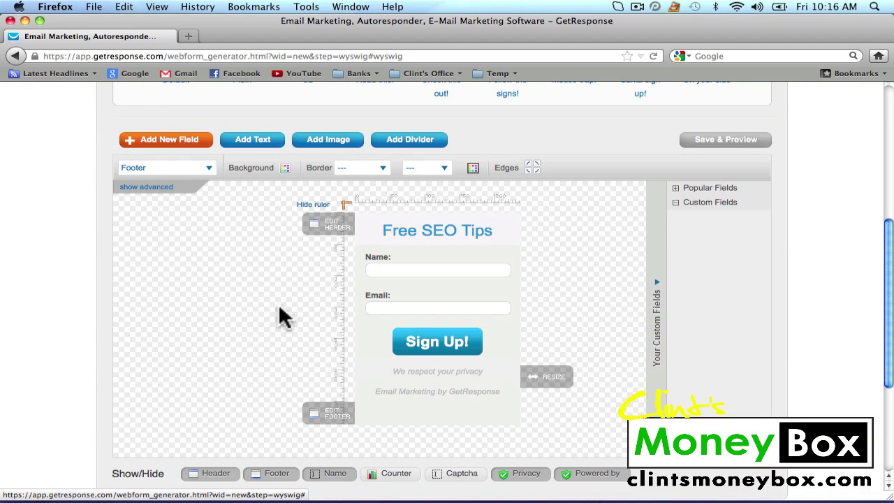
pyautogui.scroll(-3, 283, 318)
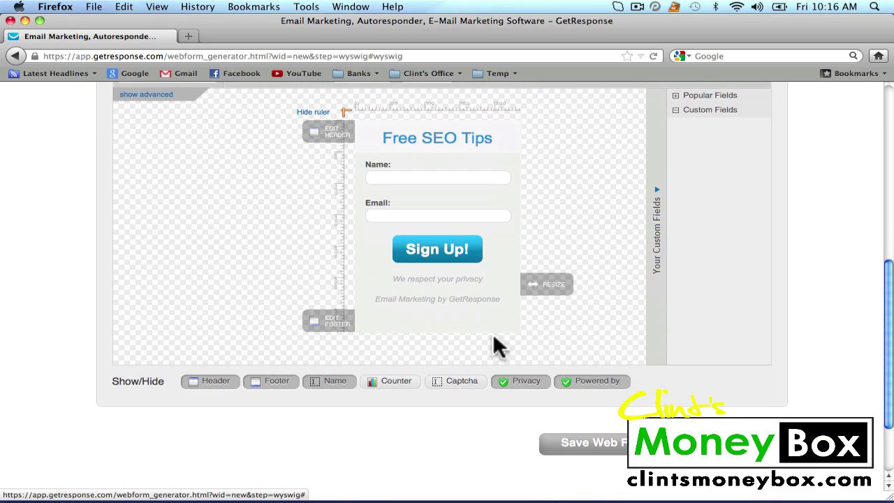
# Save the form design and rename the web form 'SEO Tips' in Settings.
pyautogui.click(652, 445)
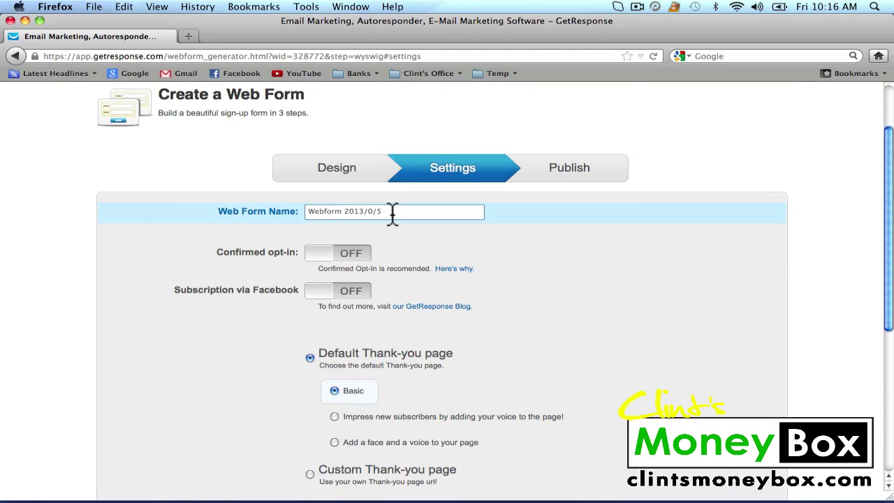
pyautogui.moveTo(393, 214); pyautogui.dragTo(289, 215)
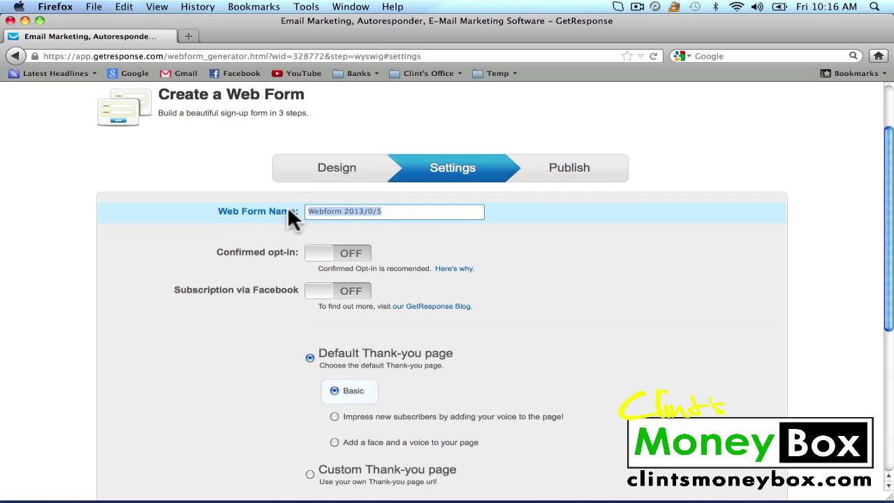
pyautogui.write('SEO Tips')
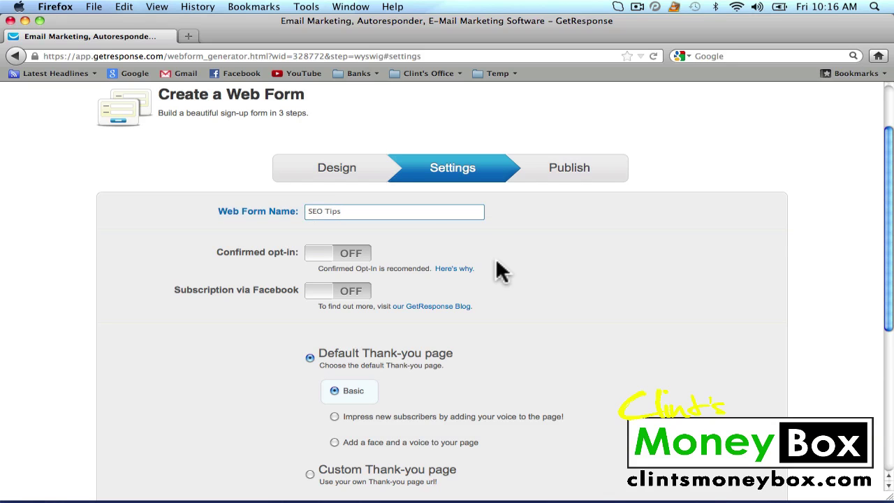
pyautogui.scroll(-3, 497, 263)
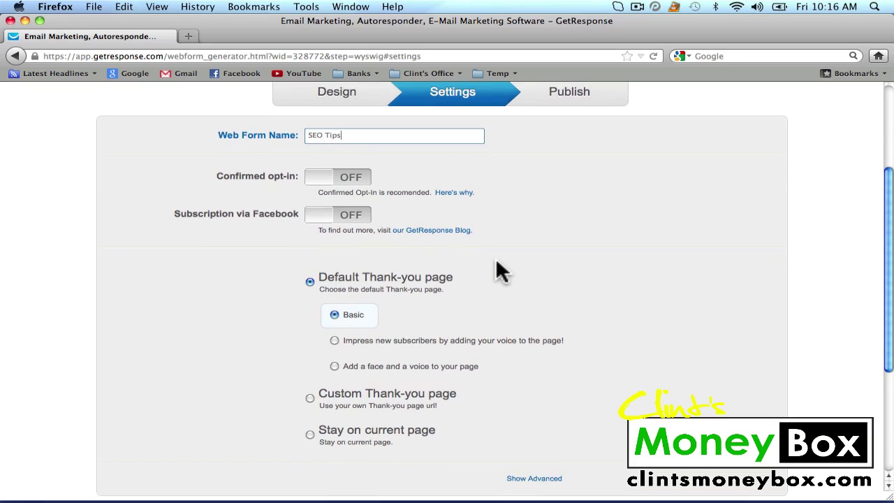
pyautogui.scroll(-2, 503, 272)
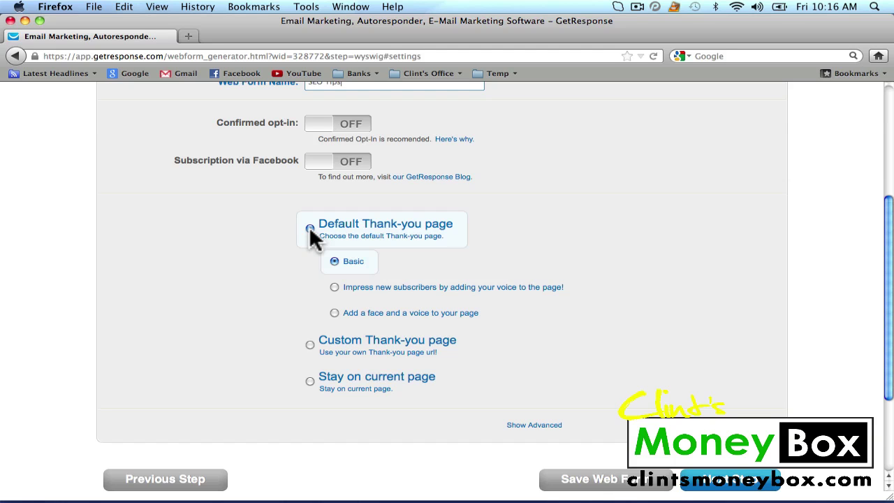
pyautogui.scroll(-3, 639, 258)
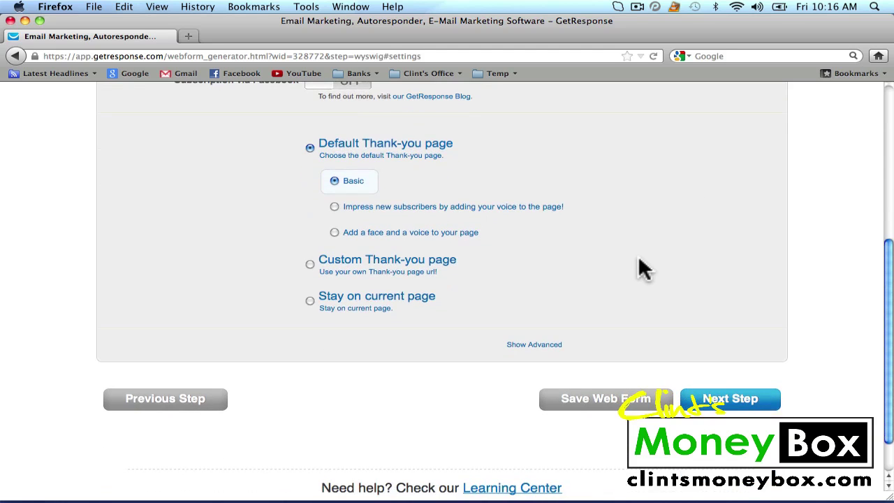
# Advance to the publishing step and choose 'I will install my web form'.
pyautogui.click(739, 411)
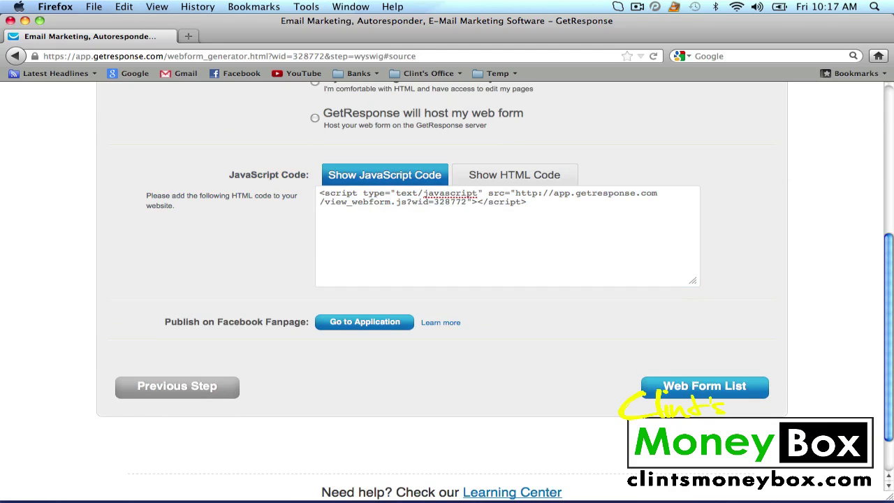
pyautogui.scroll(5, 714, 279)
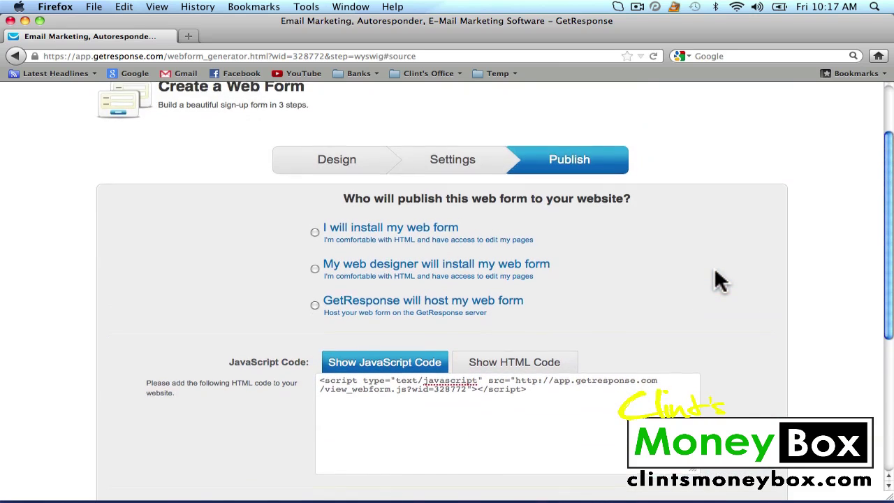
pyautogui.scroll(-2, 720, 280)
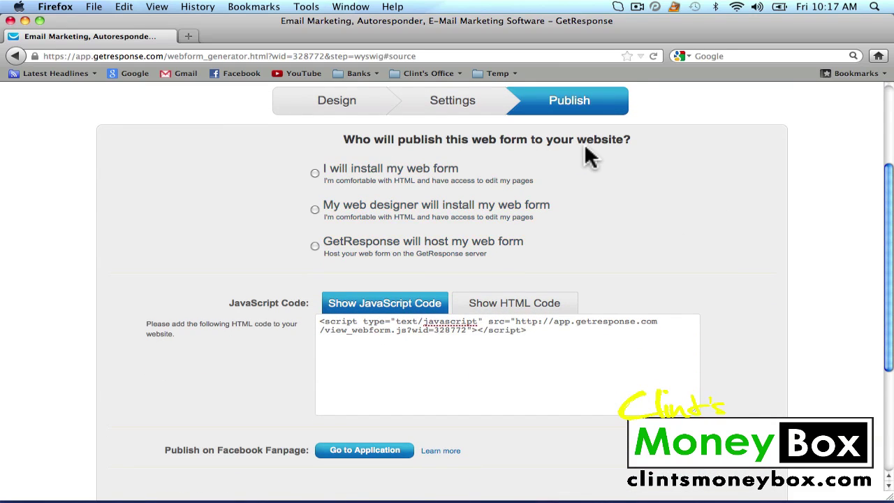
pyautogui.click(315, 174)
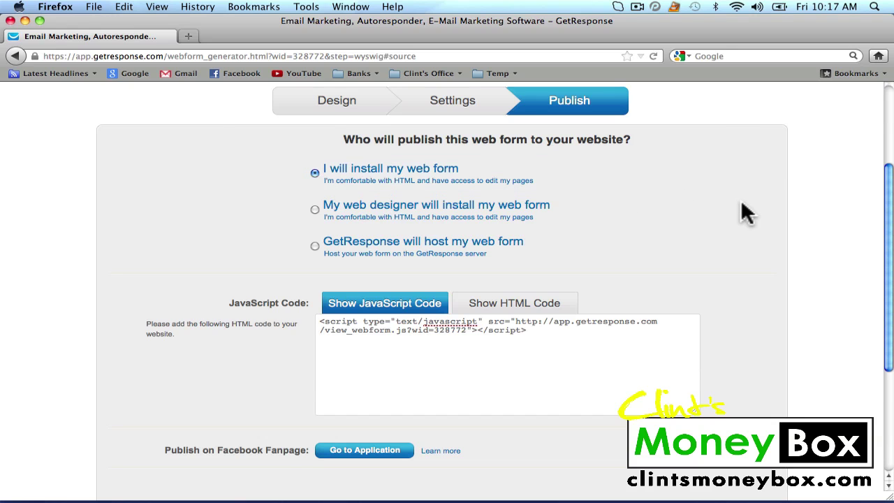
pyautogui.scroll(-4, 745, 214)
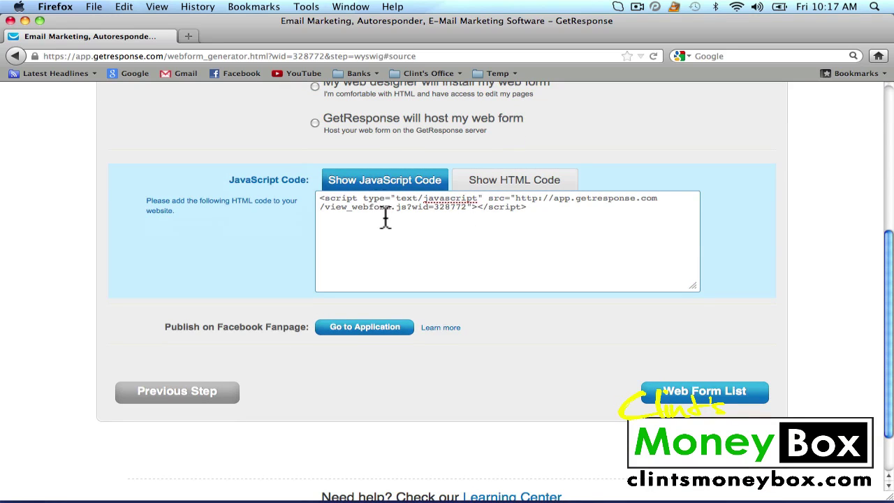
pyautogui.click(508, 184)
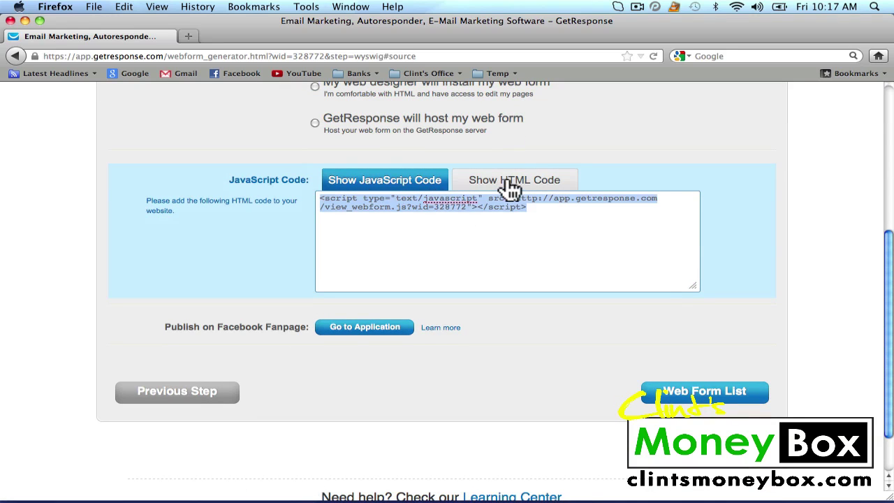
pyautogui.click(383, 184)
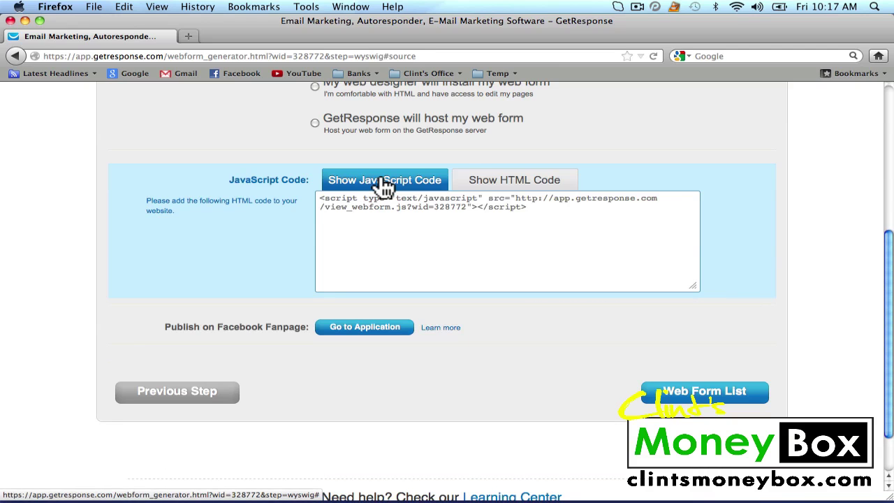
pyautogui.click(547, 215)
pyautogui.click(424, 211)
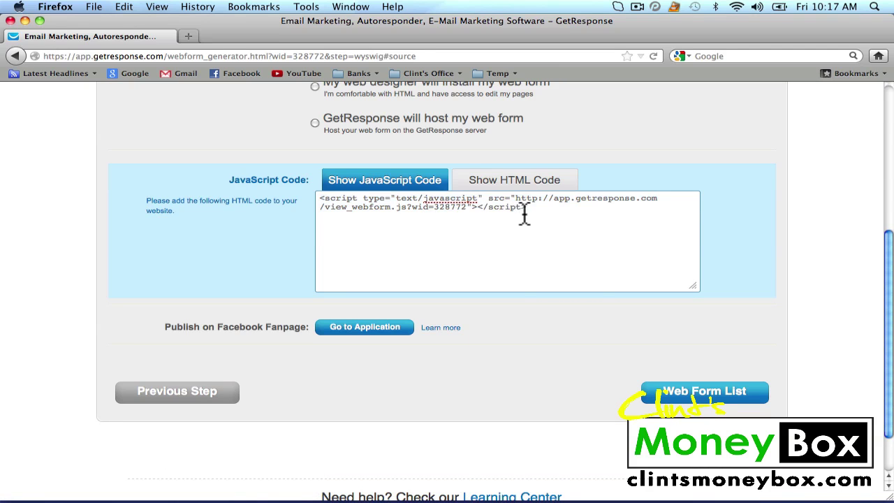
pyautogui.moveTo(529, 211); pyautogui.dragTo(319, 199)
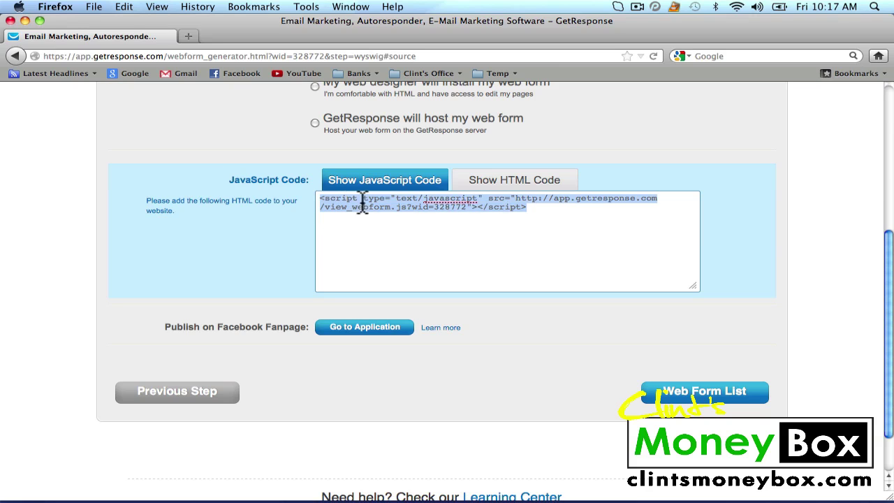
pyautogui.rightClick(399, 203)
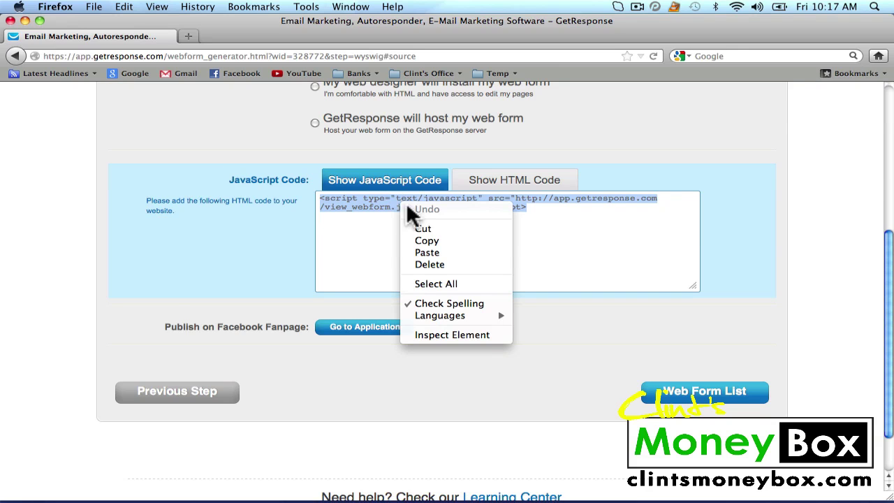
pyautogui.click(426, 241)
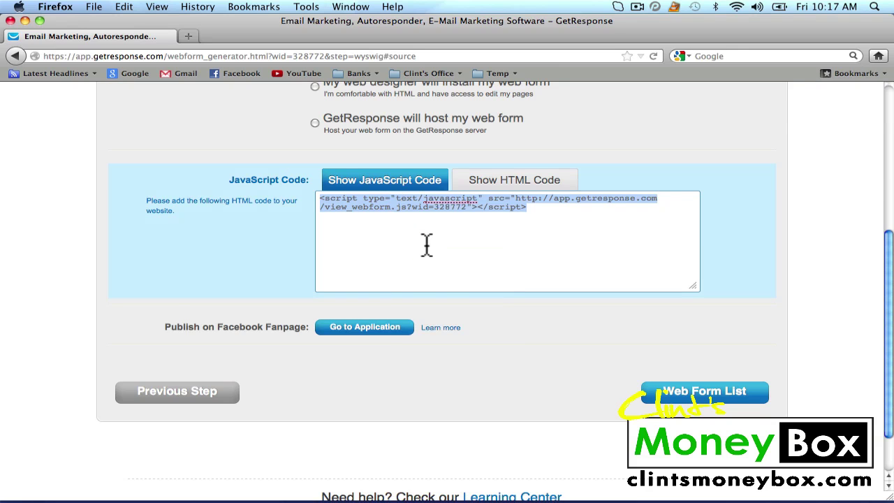
pyautogui.click(419, 56)
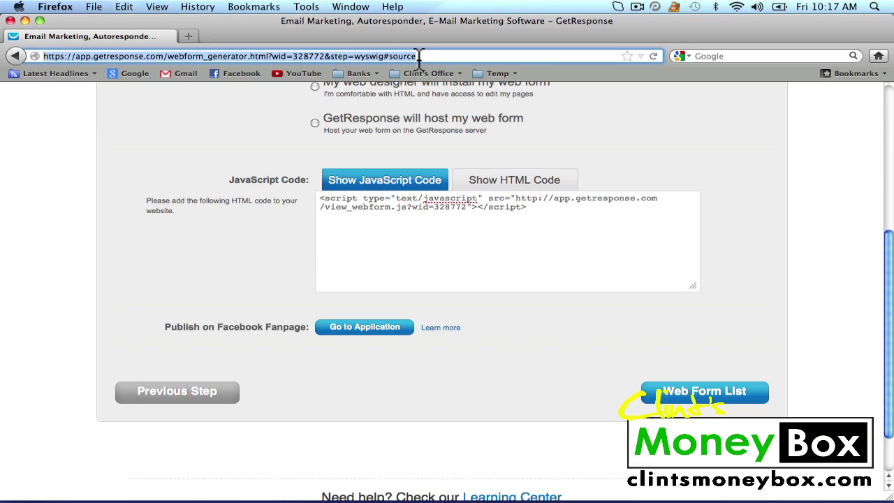
pyautogui.write('w')
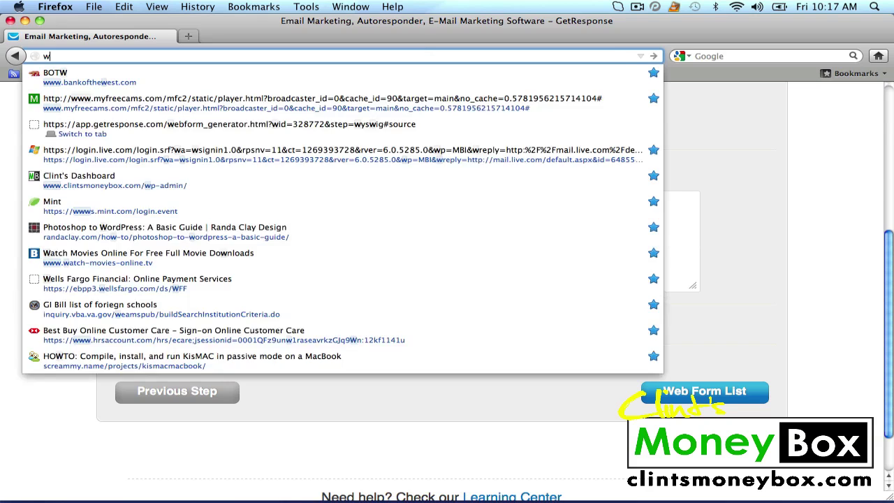
pyautogui.write('ww.clints')
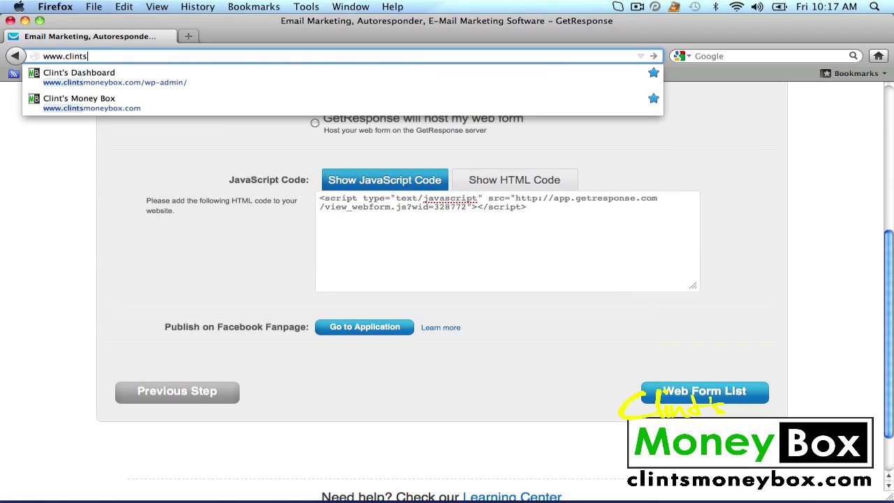
pyautogui.write('blogroll.')
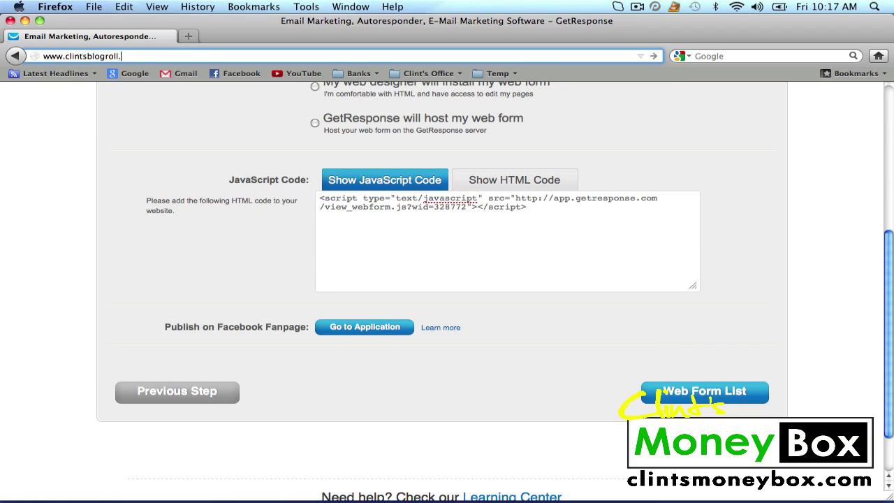
pyautogui.write('com/wp-admin')
pyautogui.click(654, 55)
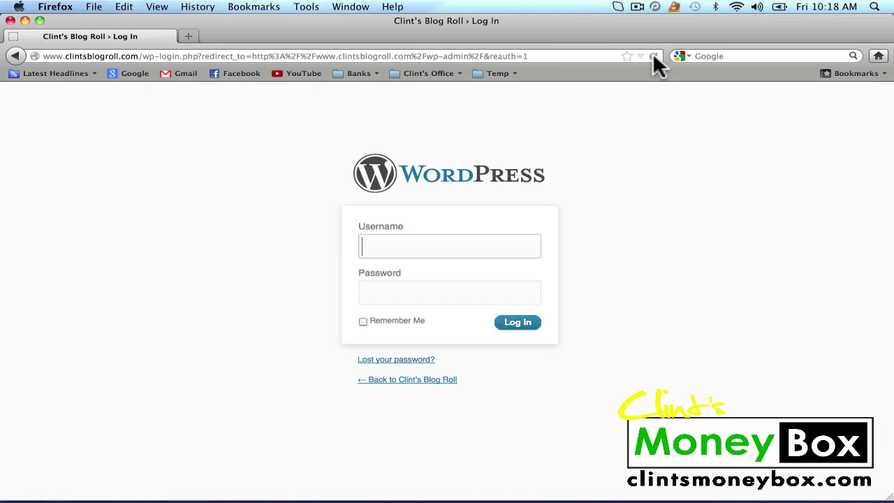
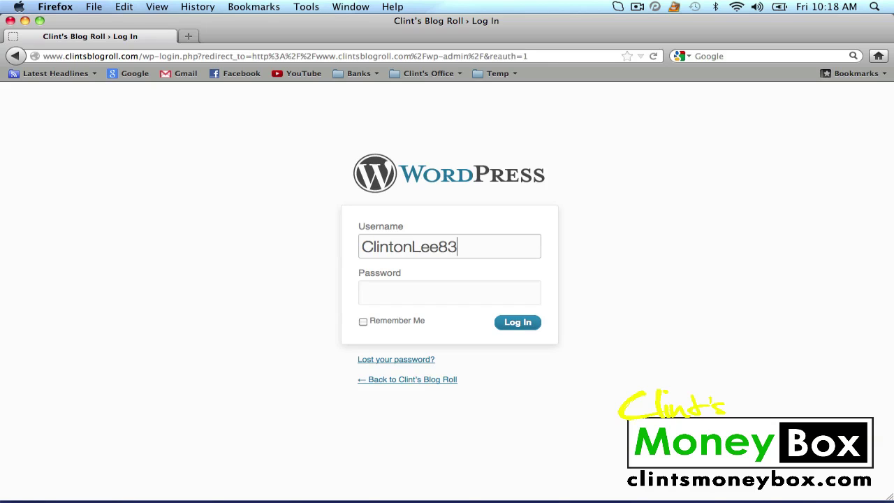
pyautogui.press('Tab')
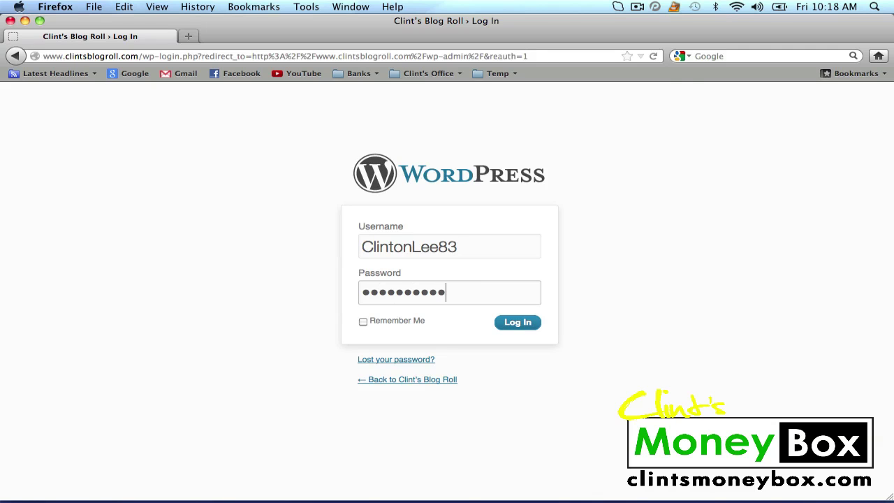
pyautogui.click(516, 325)
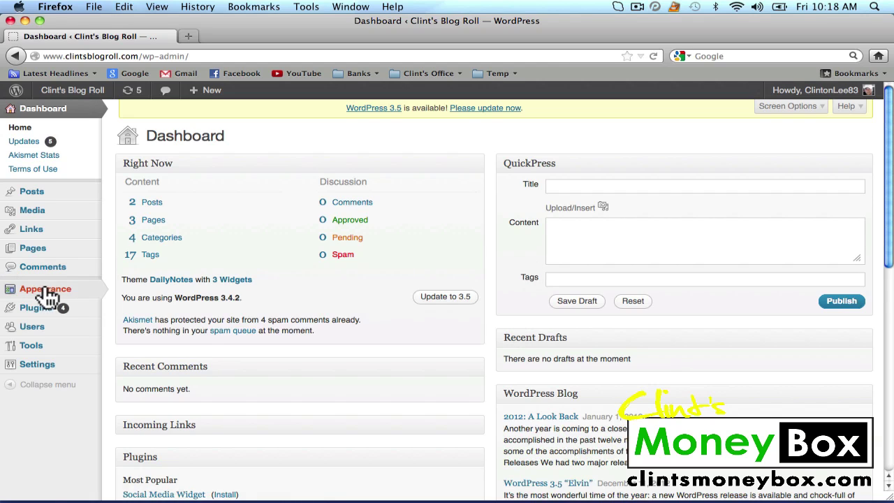
# On the Widgets page, drop a Text widget into the Sidebar between Pages and Text: Sponsors.
pyautogui.moveTo(47, 296)
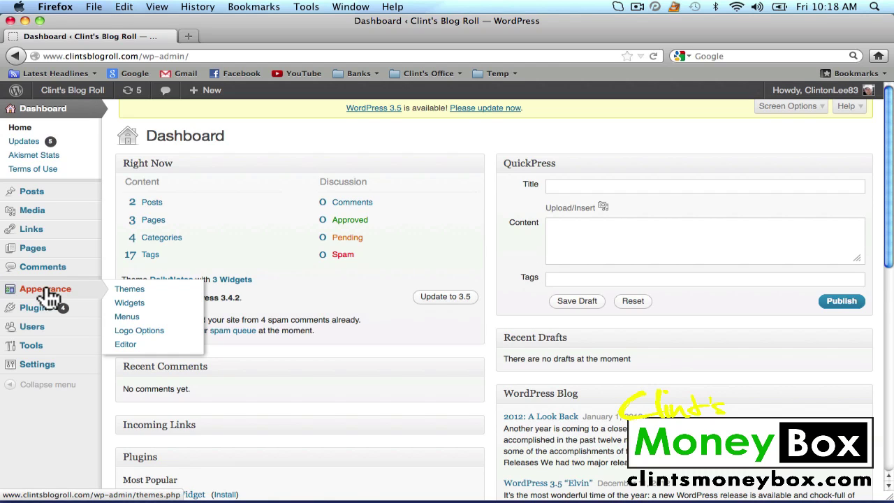
pyautogui.click(130, 305)
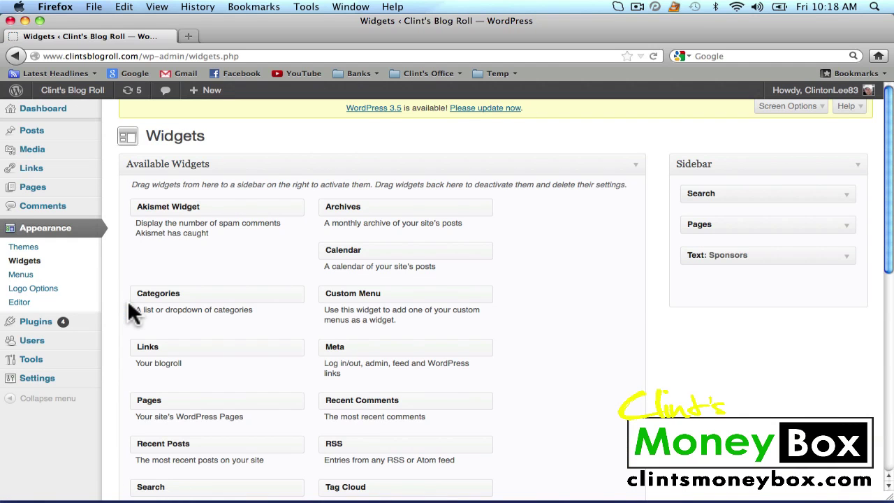
pyautogui.scroll(-3, 598, 314)
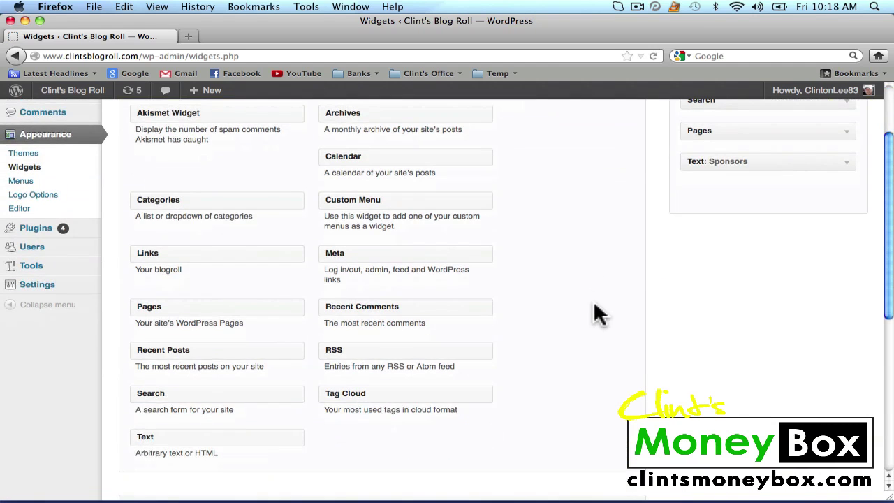
pyautogui.scroll(1, 597, 314)
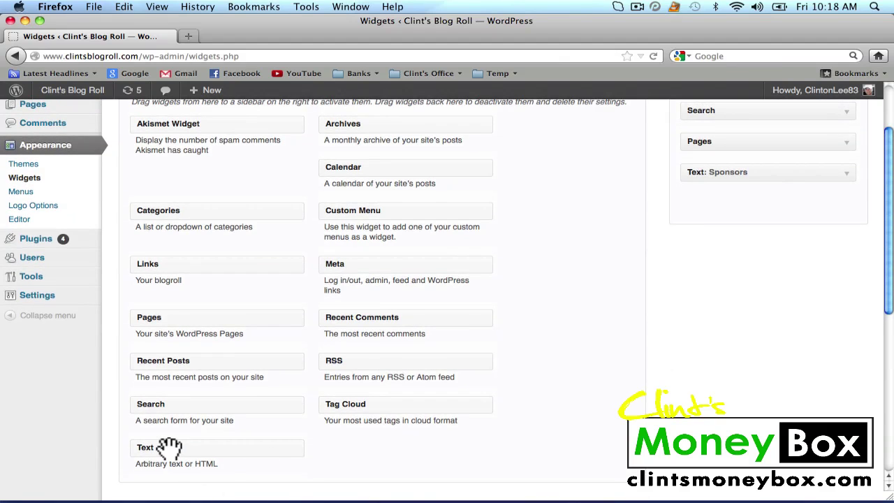
pyautogui.moveTo(200, 437); pyautogui.dragTo(692, 208)
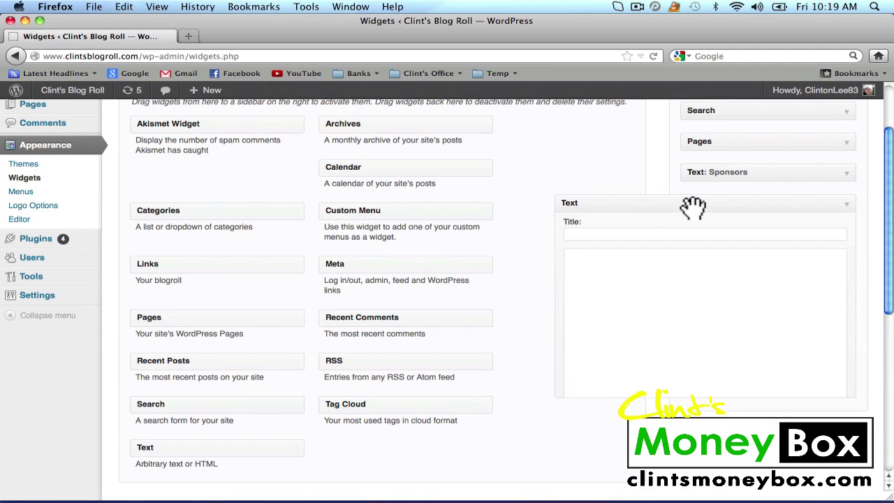
pyautogui.scroll(1, 768, 230)
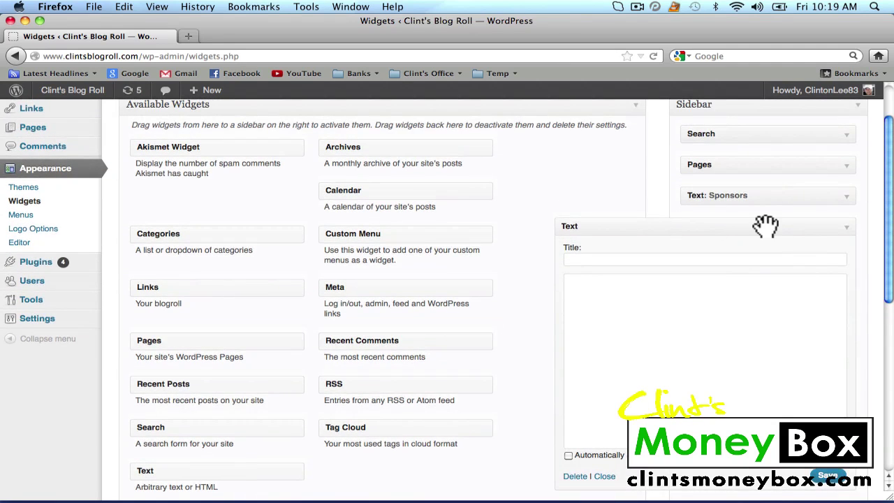
pyautogui.moveTo(765, 226); pyautogui.dragTo(768, 189)
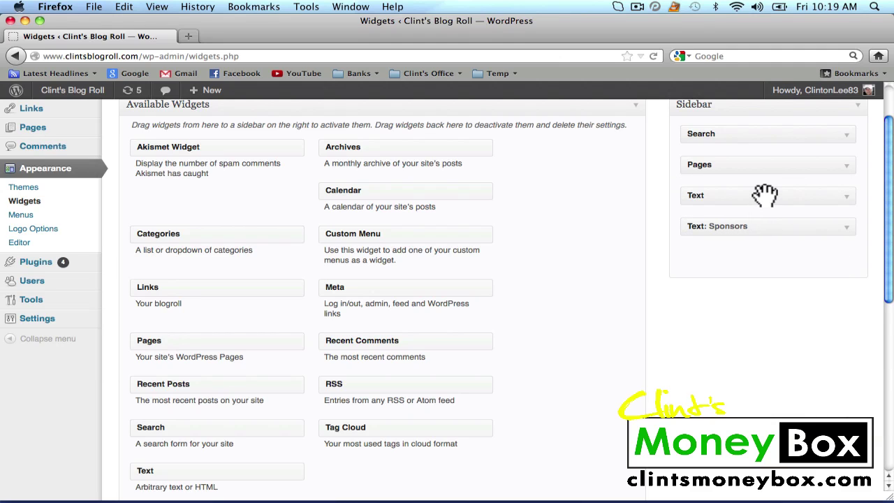
# Title the new sidebar Text widget 'Free SEO Tips'.
pyautogui.click(852, 204)
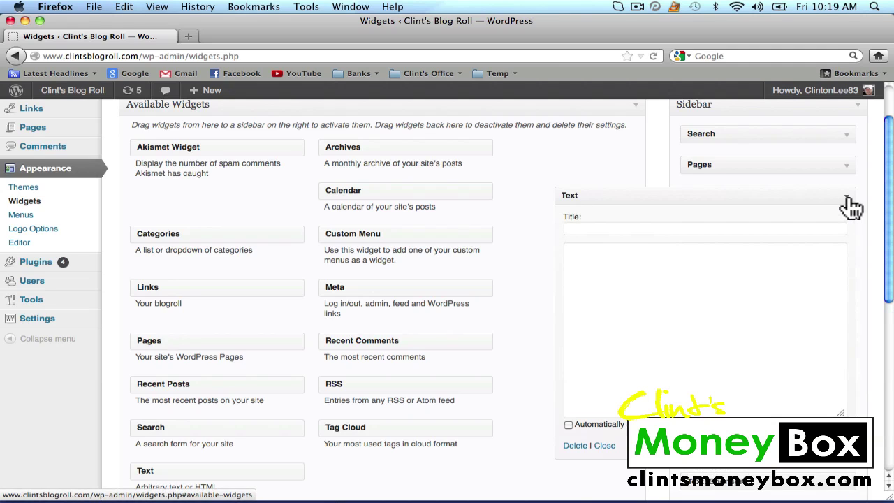
pyautogui.click(657, 231)
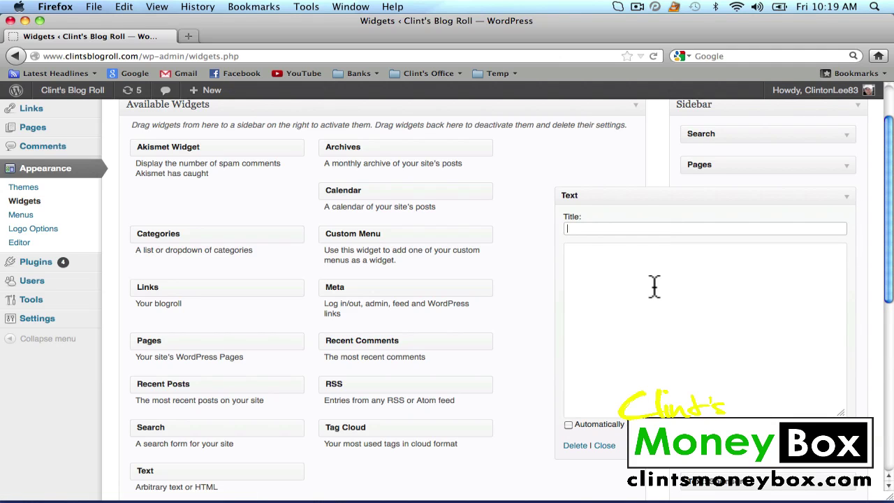
pyautogui.write('Free SEO Ti[s')
pyautogui.press('BackSpace')
pyautogui.press('BackSpace')
pyautogui.write('ps')
# Paste the GetResponse form script into the widget's content and view the blog's home page.
pyautogui.click(679, 342)
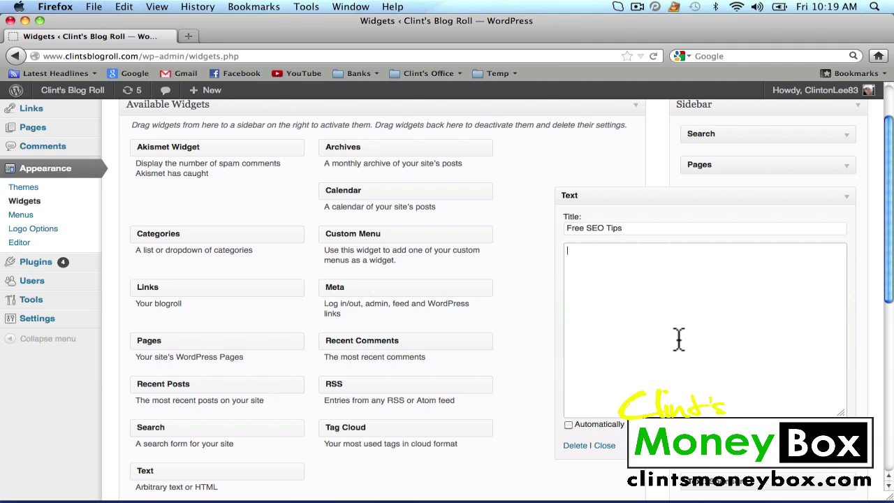
pyautogui.rightClick(647, 286)
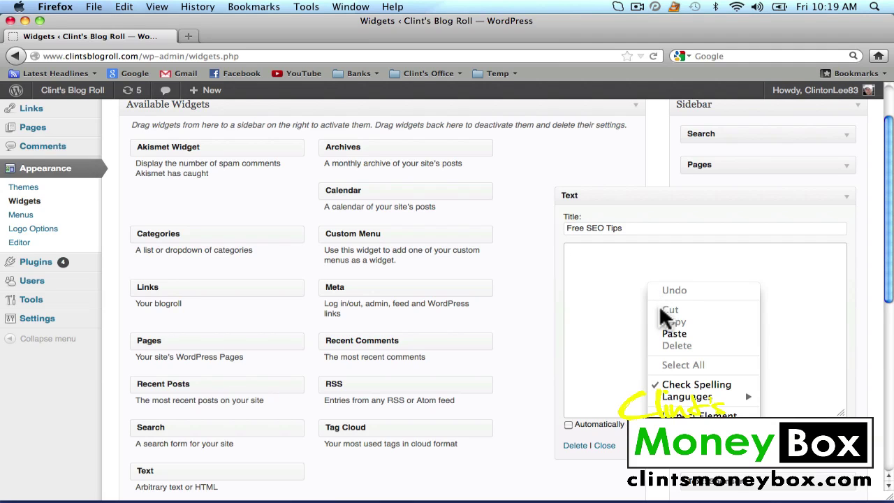
pyautogui.click(673, 334)
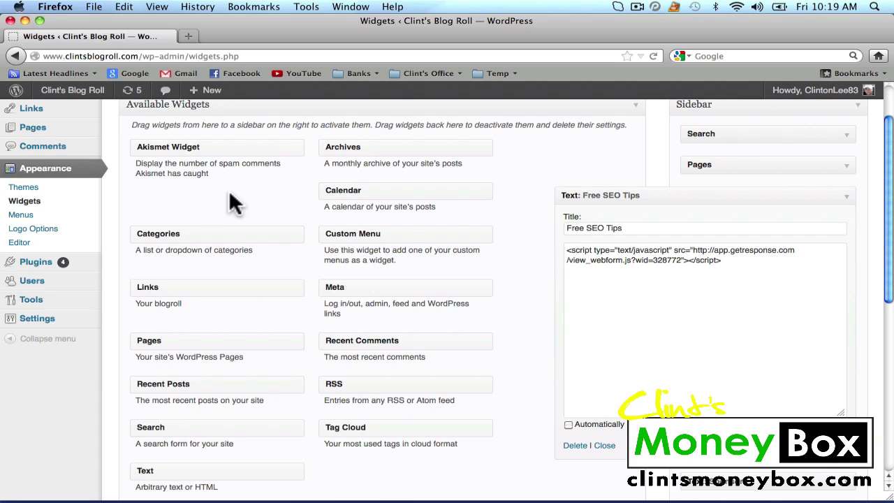
pyautogui.click(85, 97)
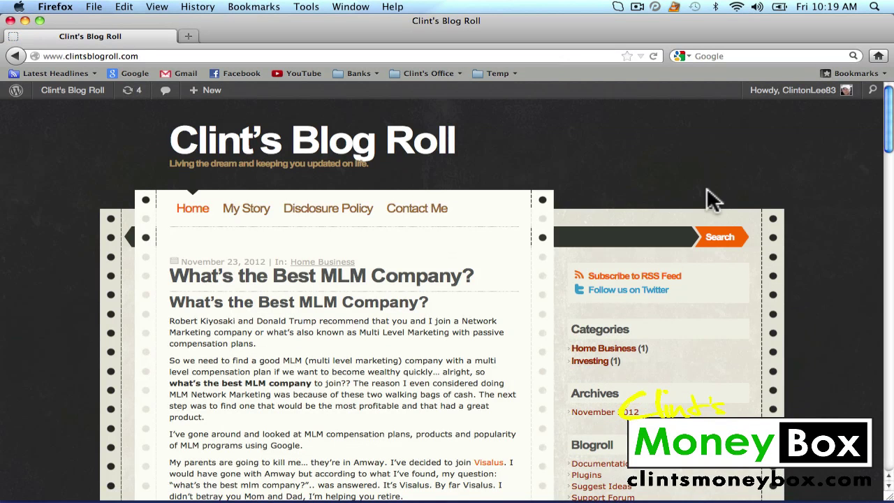
# Enter a subscriber's first name and Gmail address in the sidebar Free SEO Tips form.
pyautogui.scroll(-10, 707, 183)
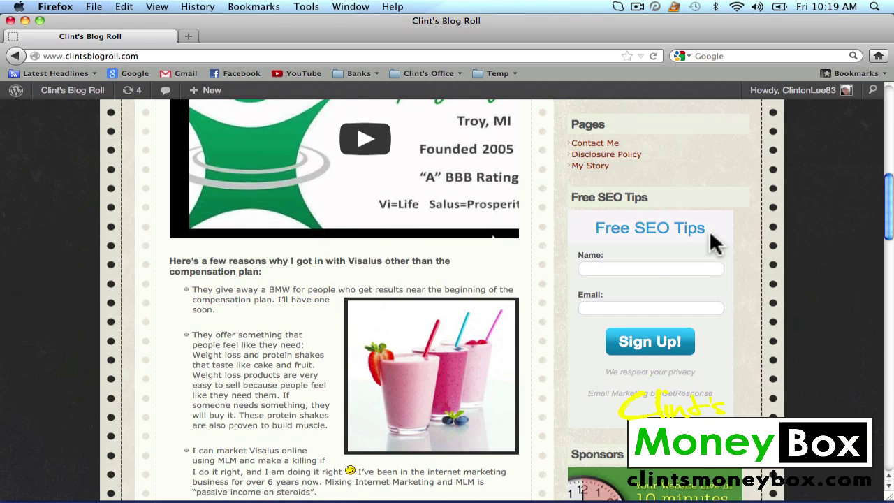
pyautogui.click(616, 270)
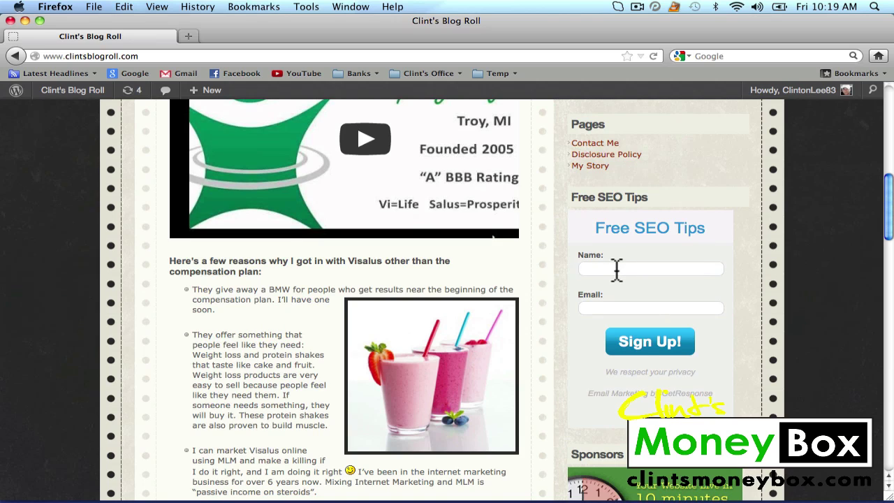
pyautogui.write('Clint')
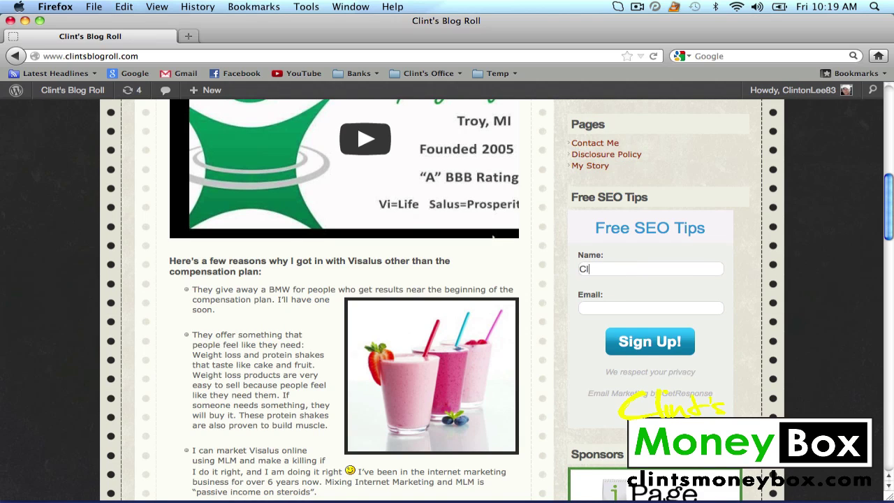
pyautogui.click(618, 307)
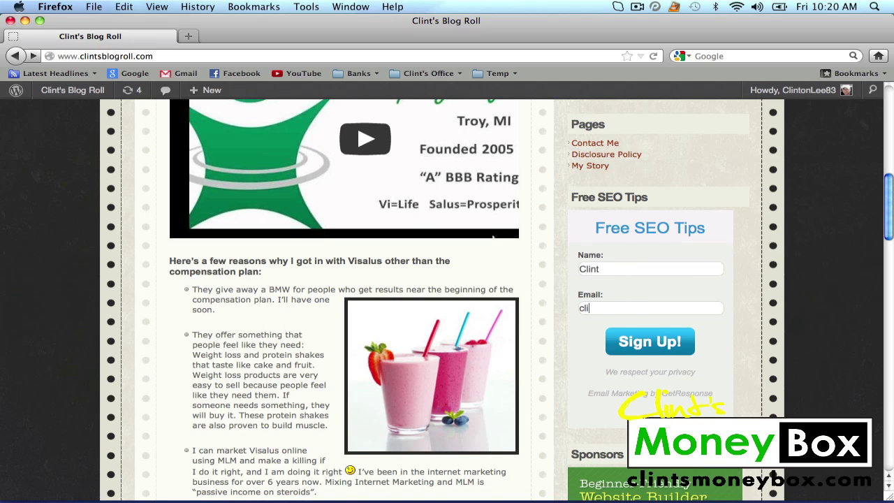
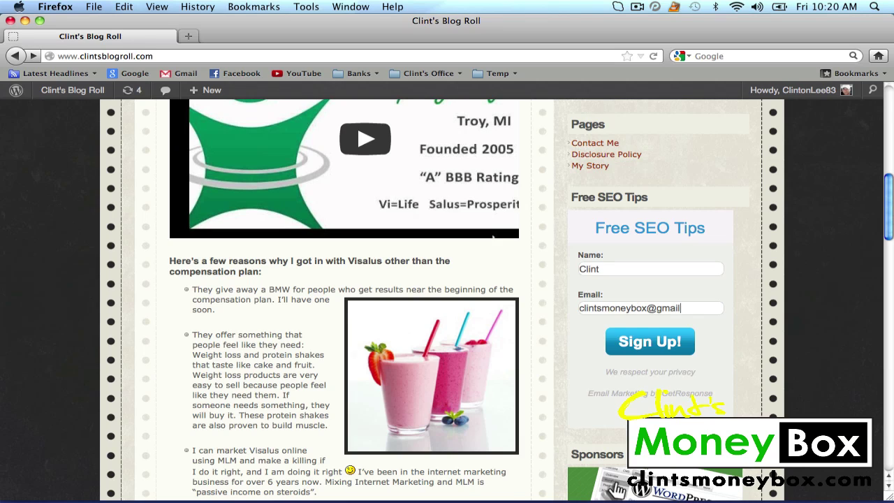
# Submit the Free SEO Tips sign-up, then open Gmail from the bookmark in a new tab.
pyautogui.click(681, 344)
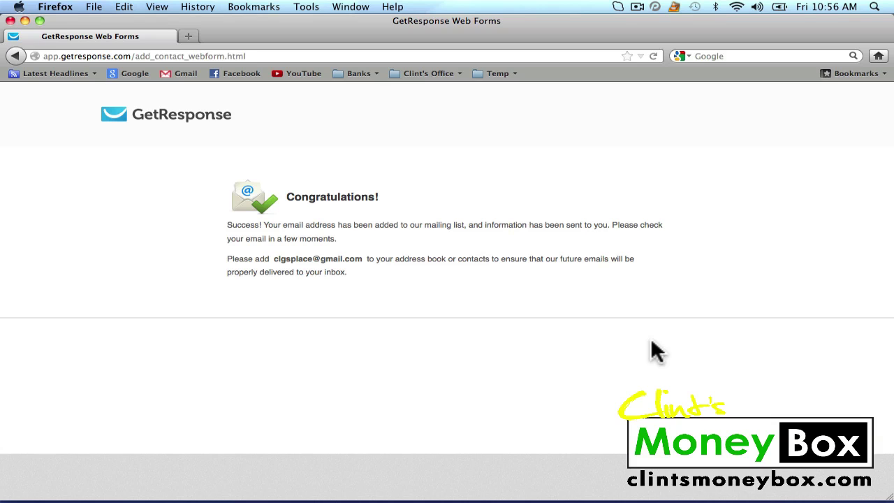
pyautogui.rightClick(186, 72)
pyautogui.click(210, 92)
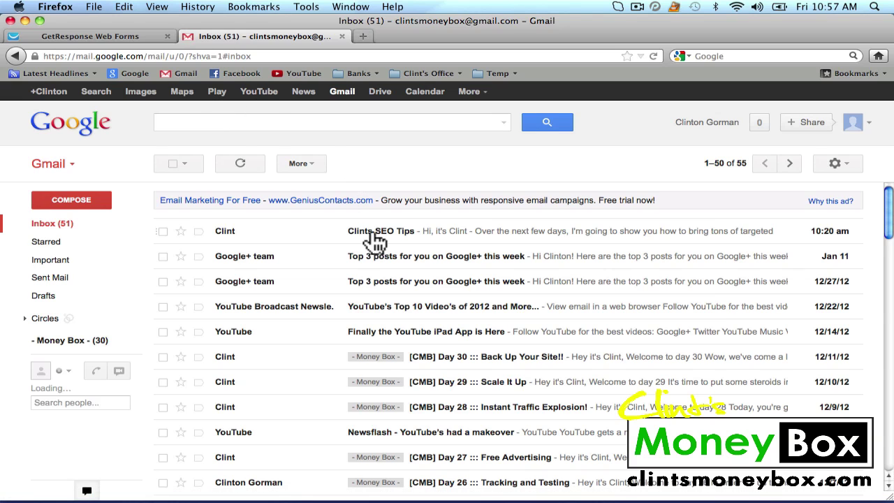
pyautogui.click(494, 241)
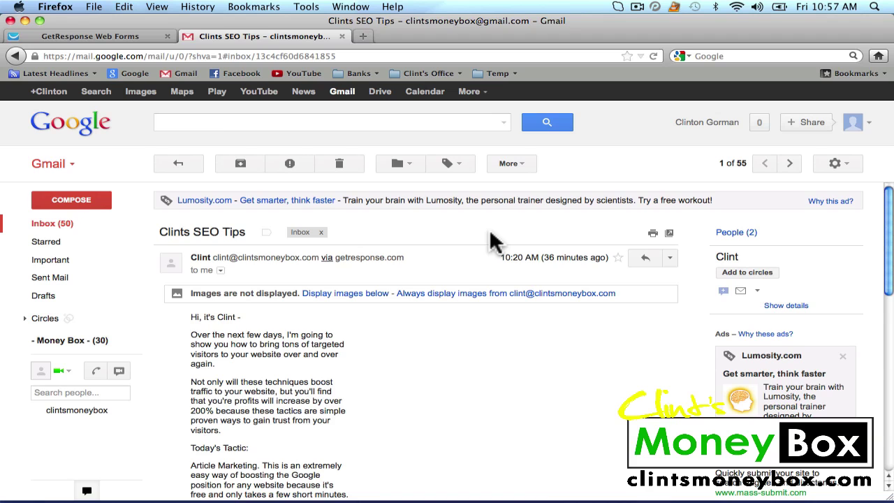
pyautogui.scroll(-3, 489, 233)
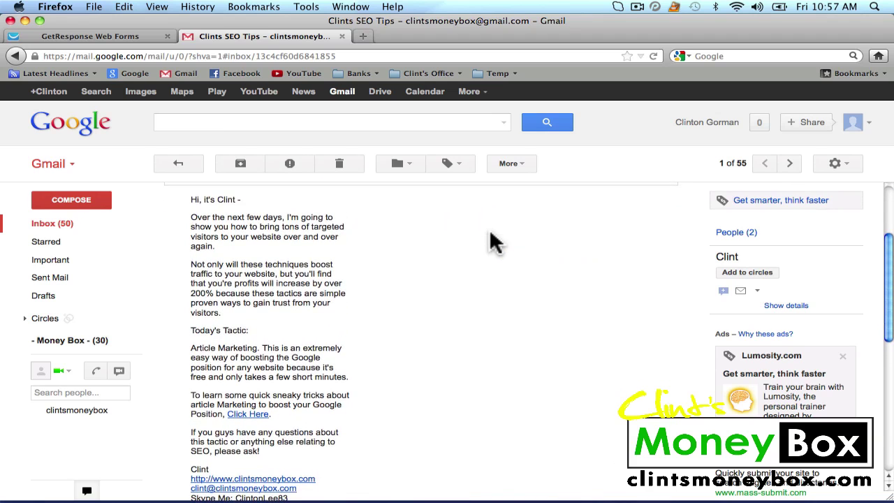
pyautogui.scroll(-2, 489, 232)
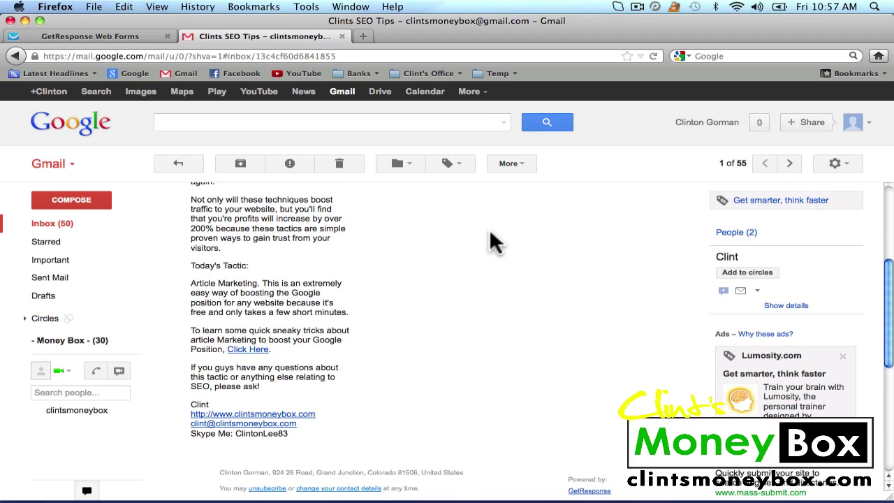
pyautogui.scroll(5, 475, 314)
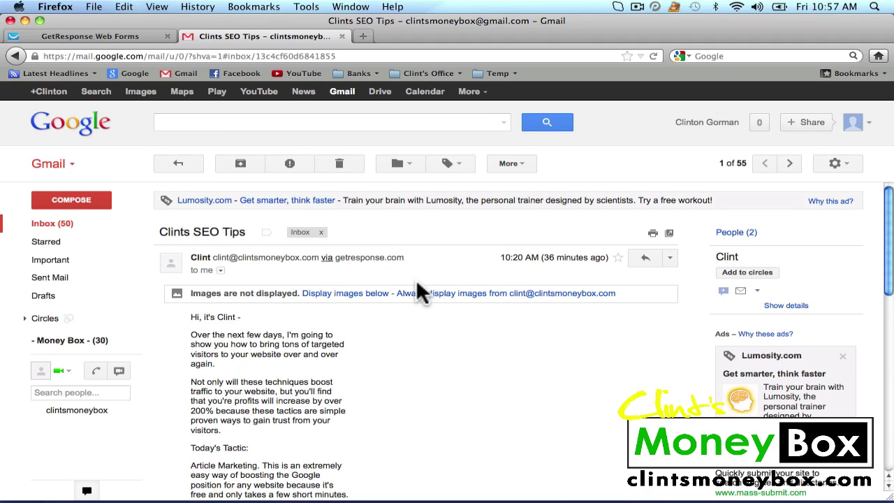
pyautogui.click(178, 164)
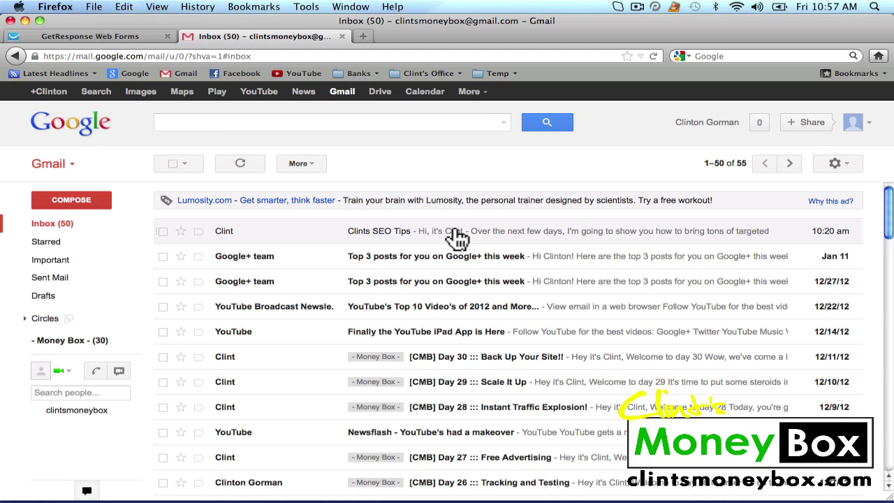
# Read through the Clints SEO Tips email, then return to the GetResponse tab and click its logo.
pyautogui.click(457, 238)
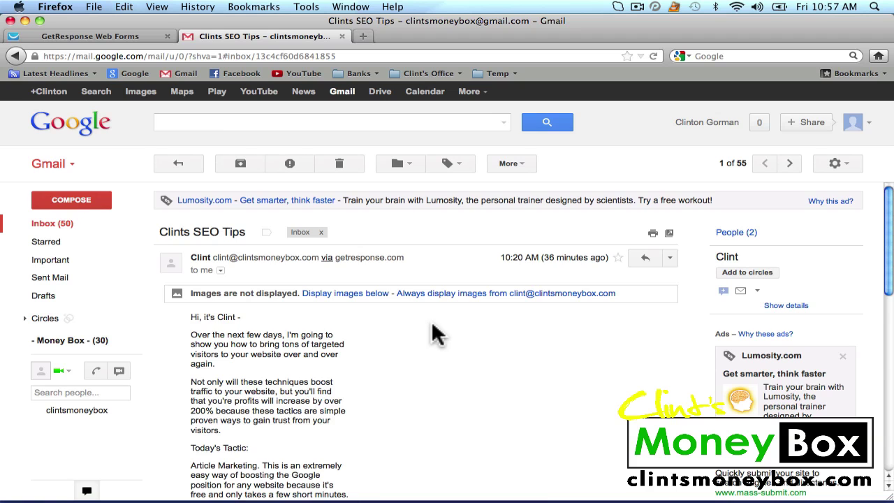
pyautogui.scroll(-1, 432, 324)
pyautogui.scroll(-5, 433, 334)
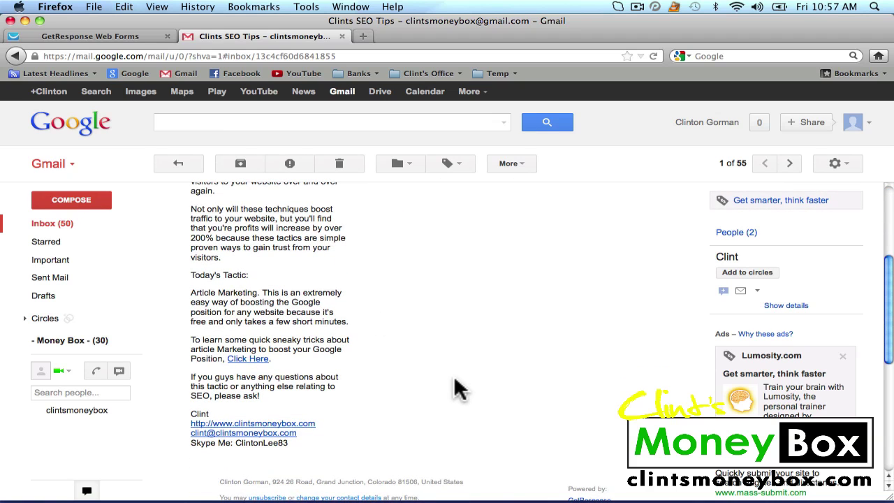
pyautogui.scroll(5, 420, 328)
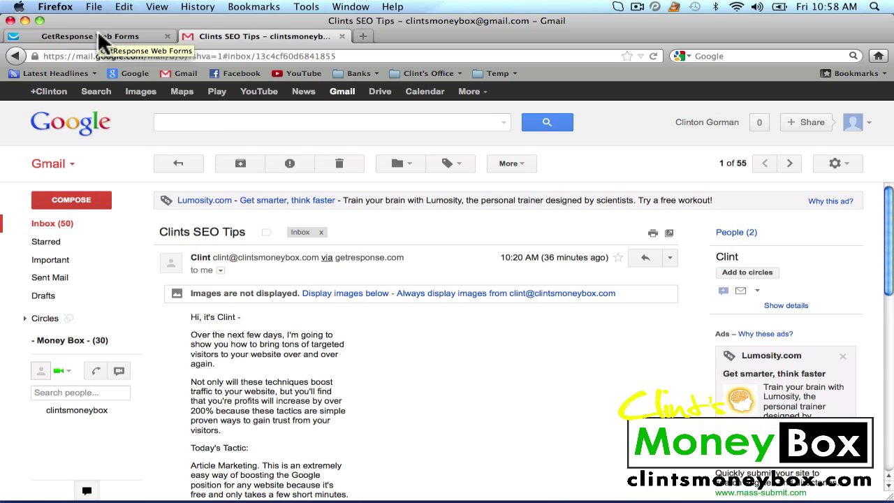
pyautogui.scroll(-5, 494, 356)
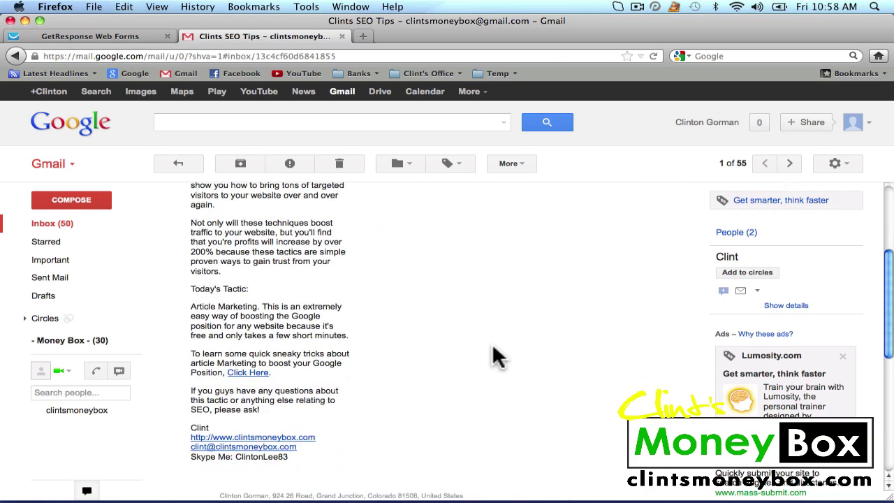
pyautogui.scroll(5, 494, 357)
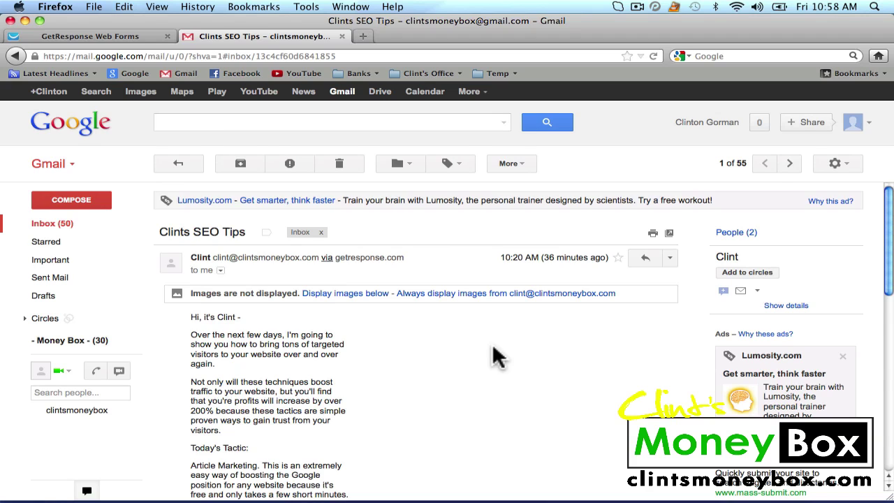
pyautogui.click(99, 34)
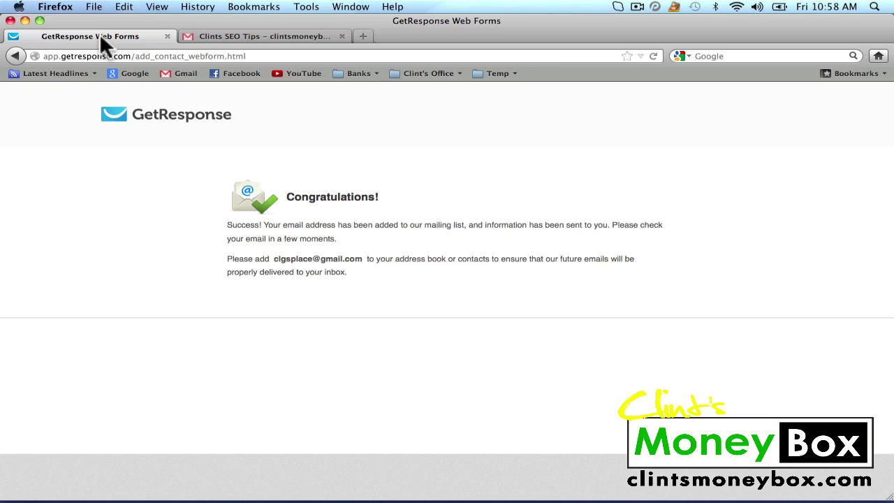
pyautogui.click(169, 129)
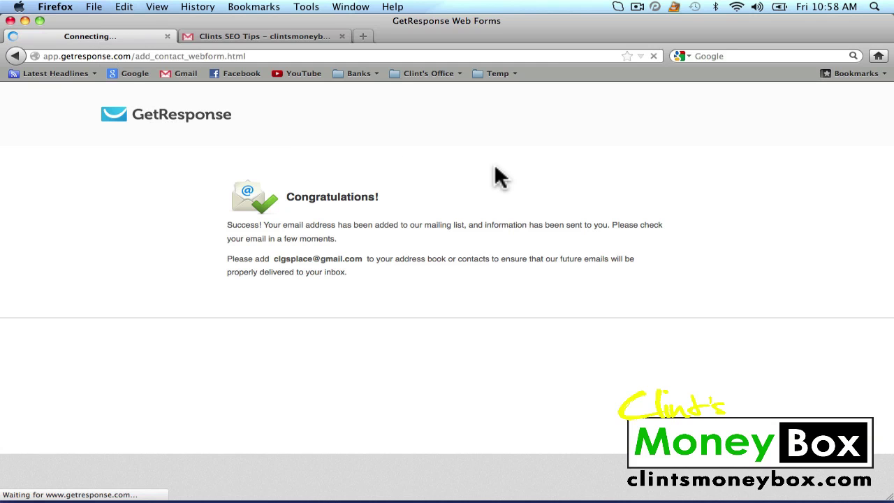